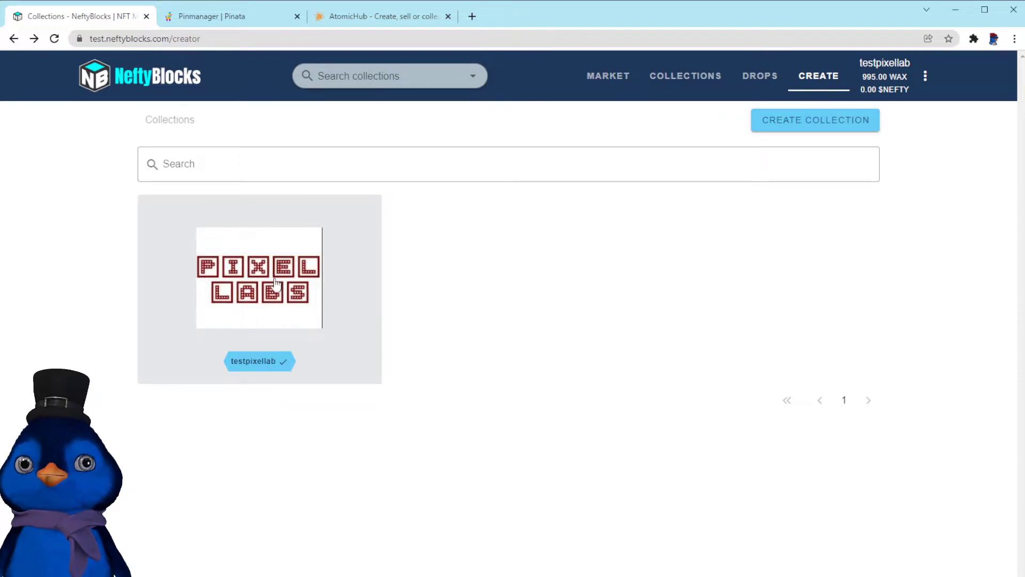
Open the testpixellab collection and go to its Schemas and templates page
left_click(282, 262)
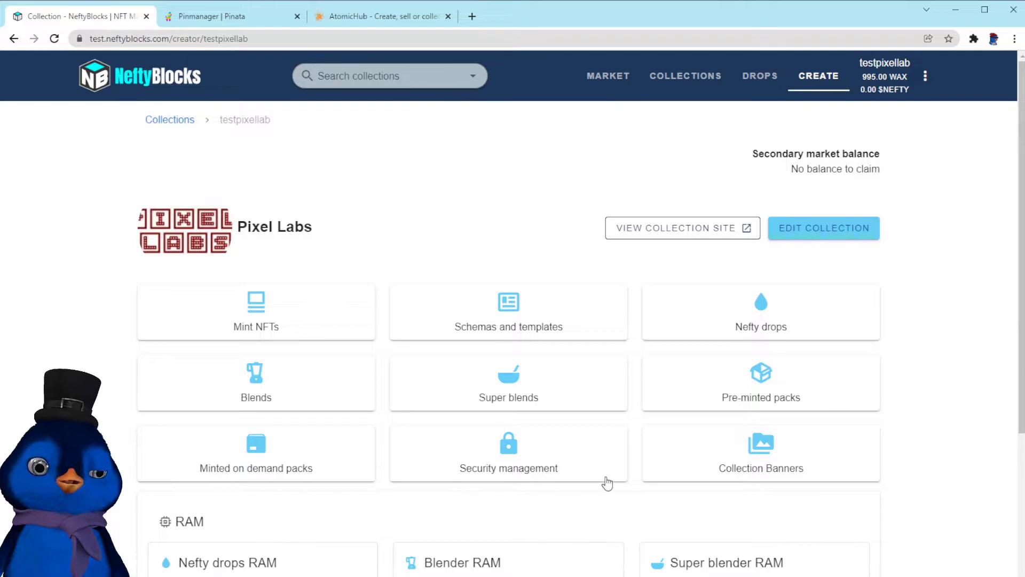
scroll(736, 510, "down", 5)
scroll(716, 506, "up", 5)
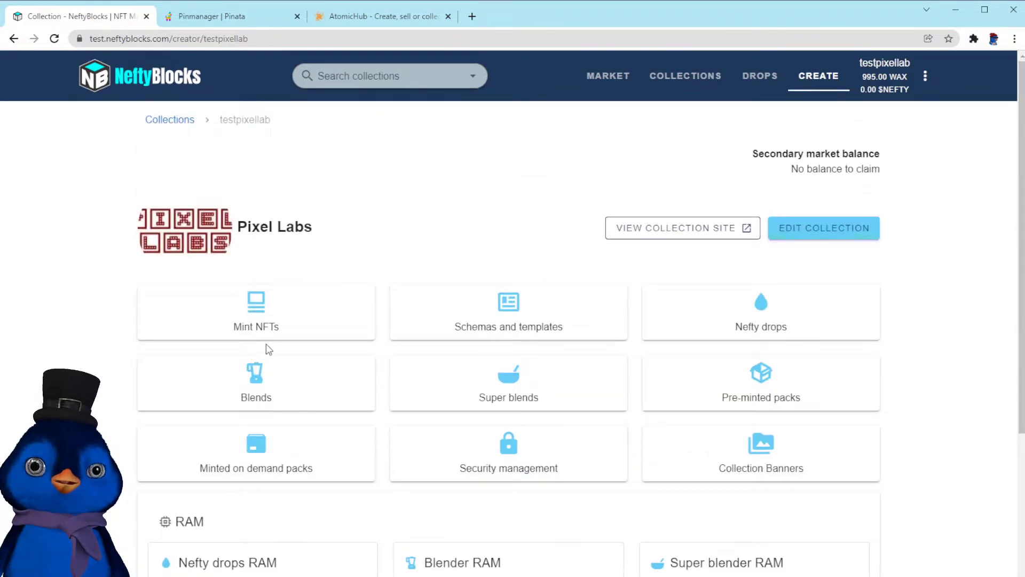
left_click(513, 322)
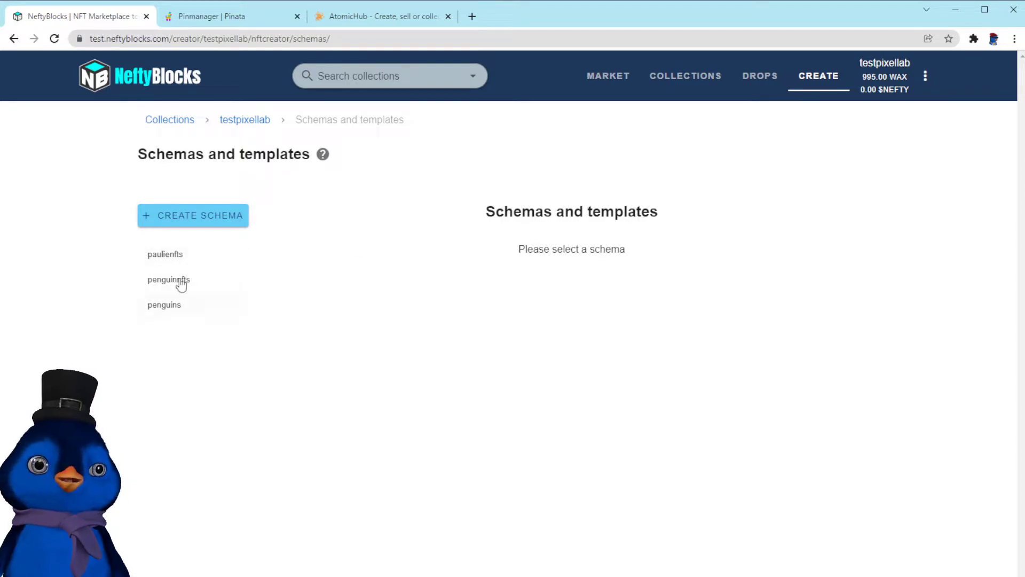
Start a new schema and name it penguinart
left_click(197, 219)
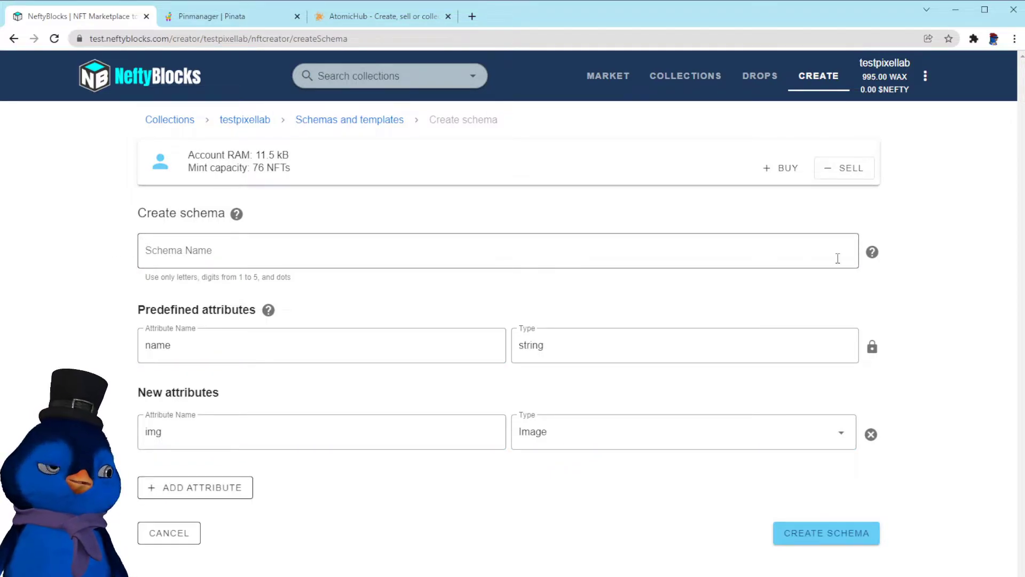
mouse_move(871, 254)
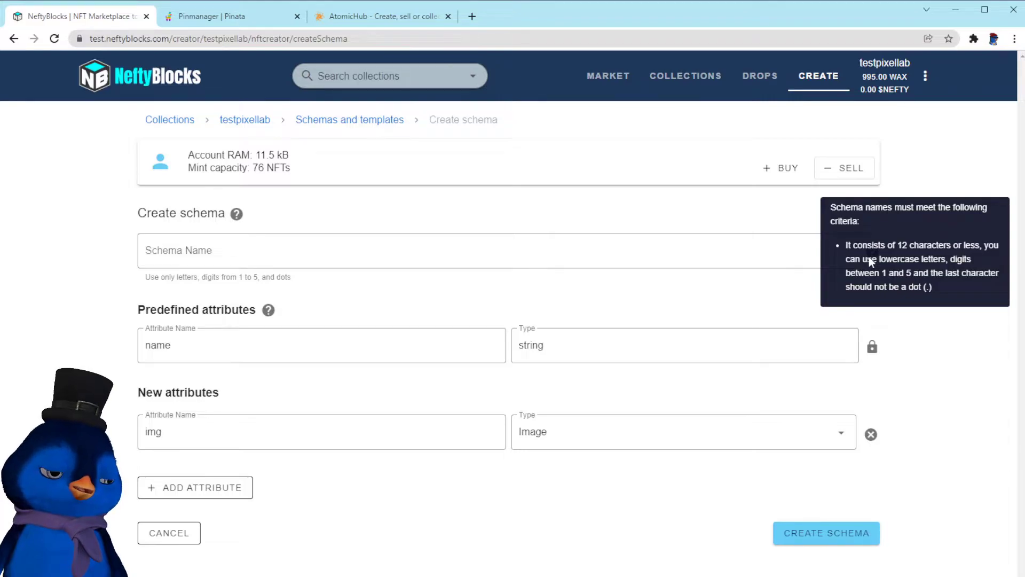
left_click(232, 247)
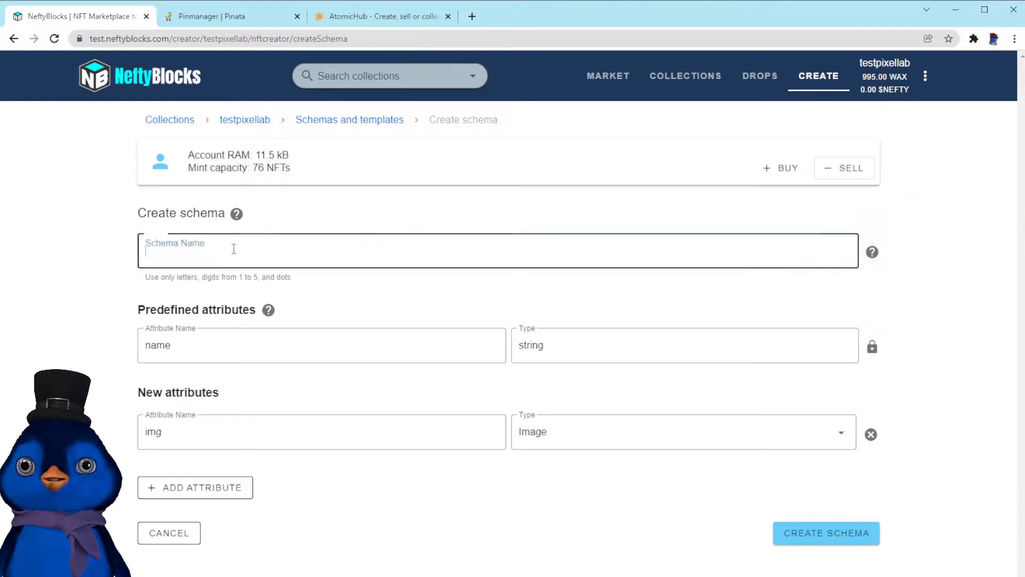
type("pengu")
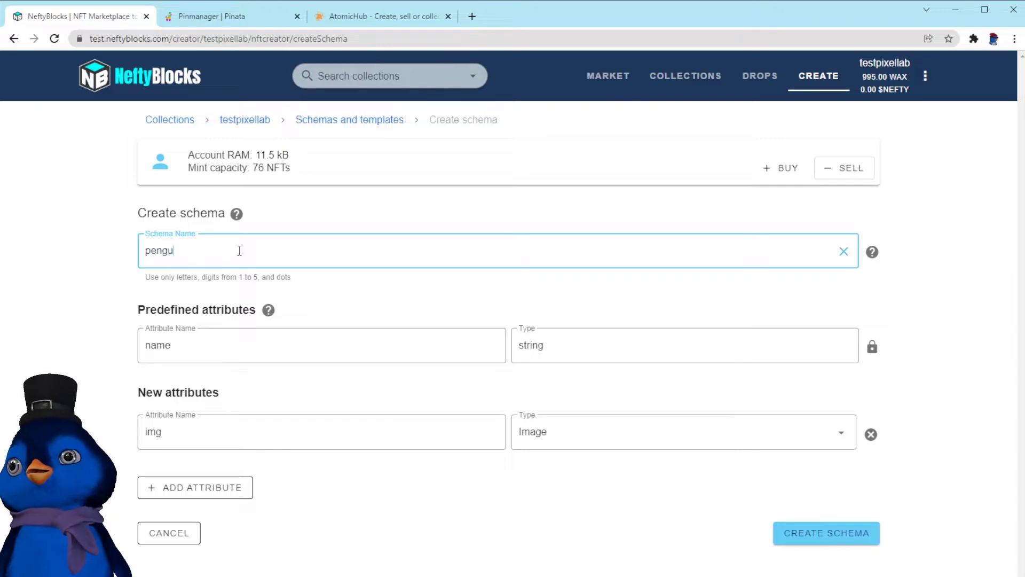
type("inart")
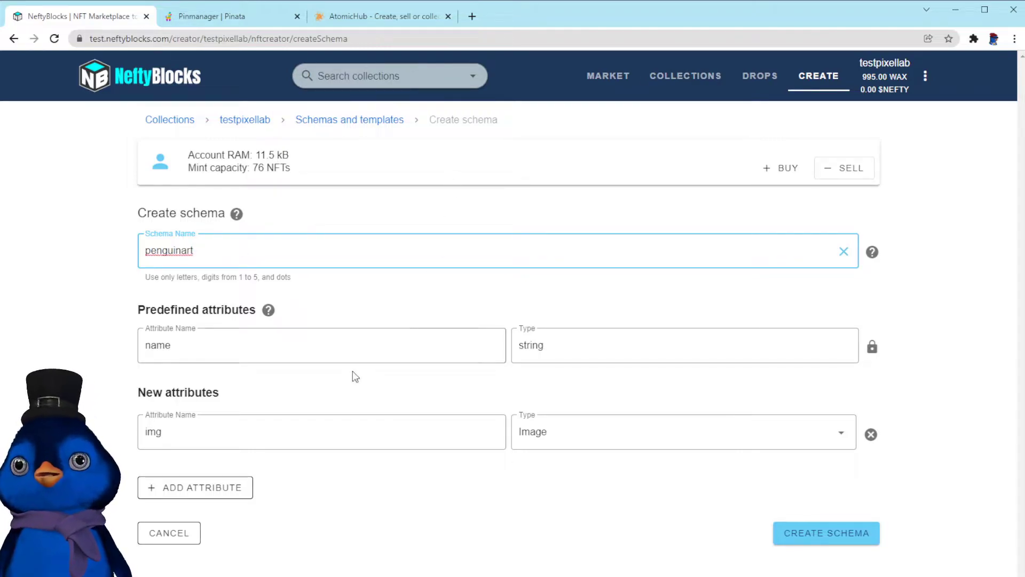
left_click(141, 311)
left_click_drag(141, 311, 202, 311)
left_click(199, 314)
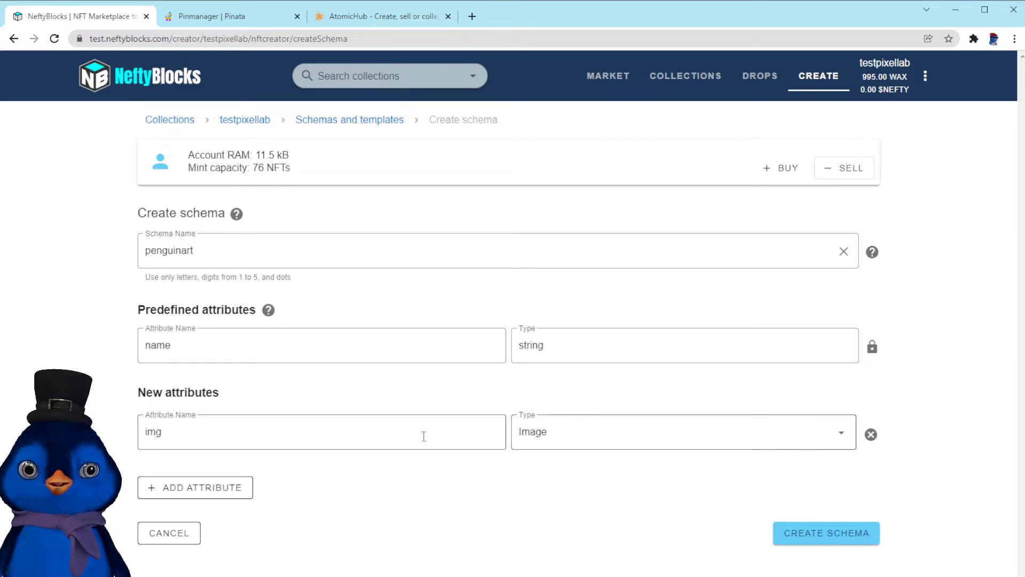
Add a description attribute of type String (Text) and create the schema
left_click(196, 494)
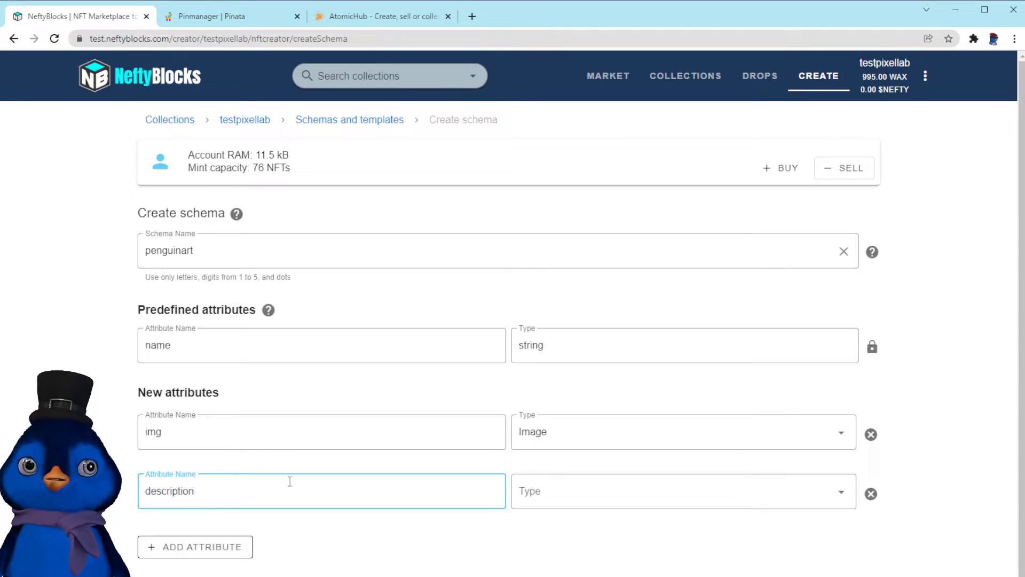
left_click(578, 500)
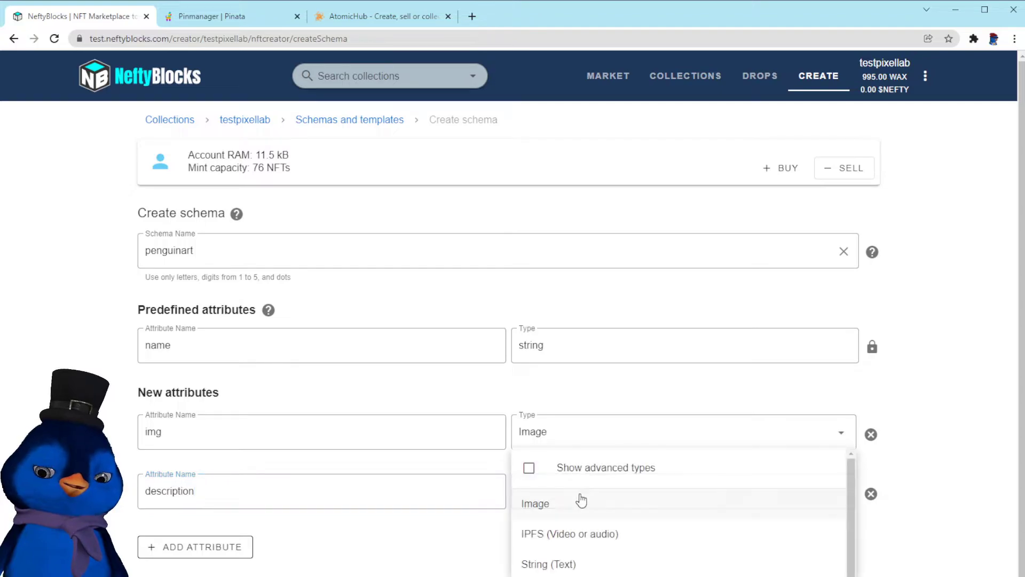
left_click(581, 569)
scroll(404, 562, "down", 1)
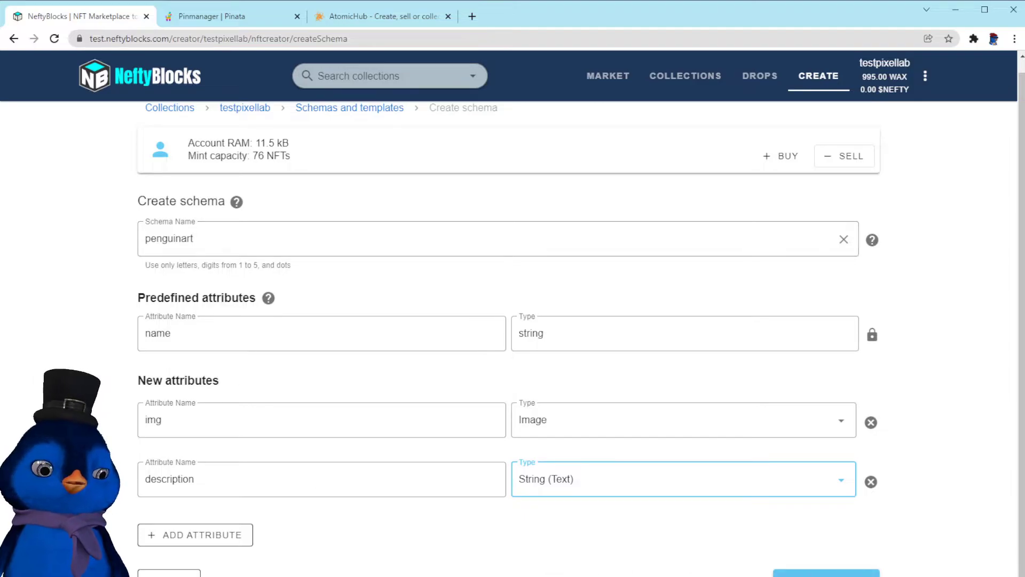
left_click(826, 574)
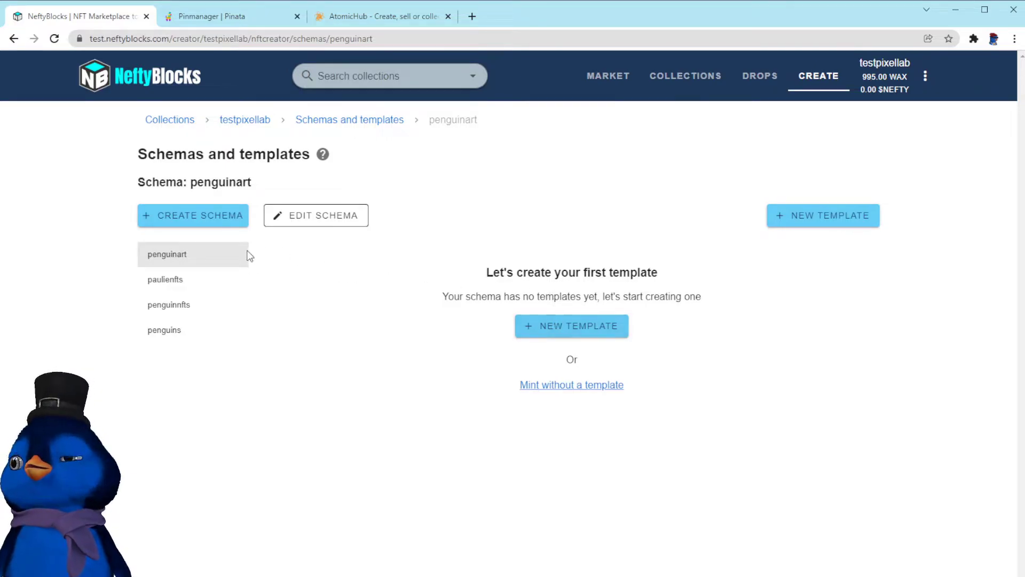
Start a new template with a max supply of 50 and the name Paulie Wearing Beer Goggles
left_click(539, 328)
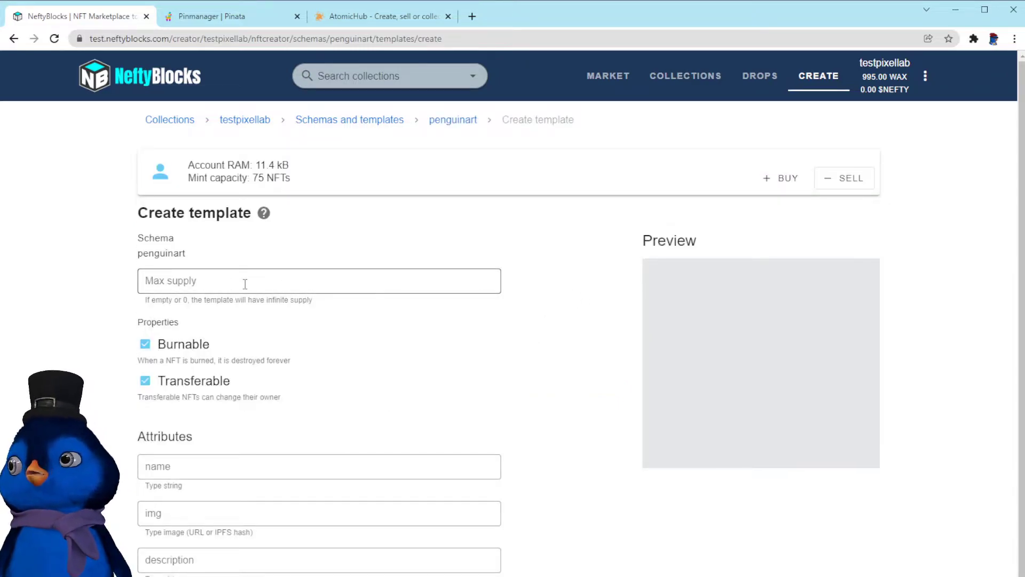
left_click(200, 283)
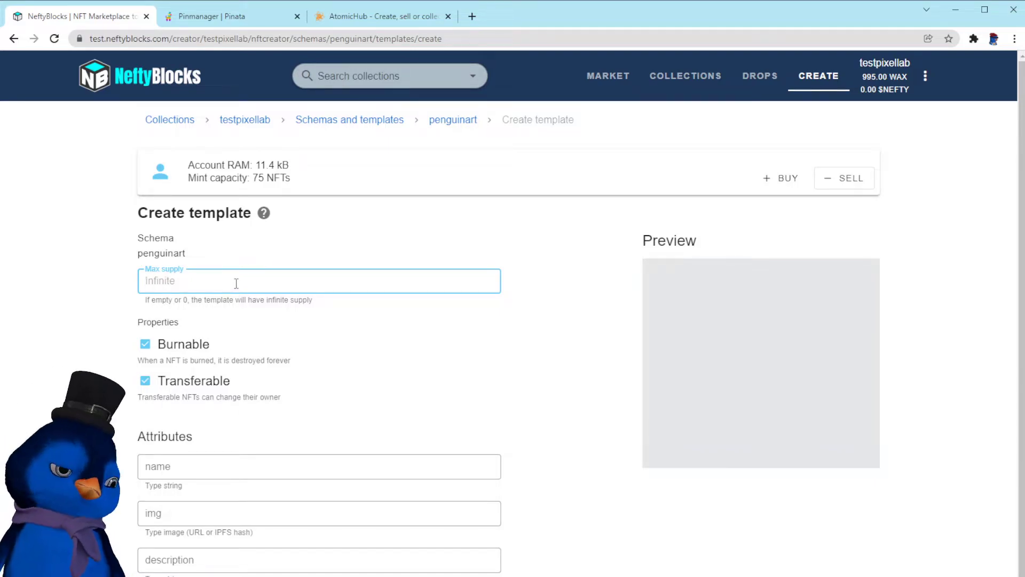
type("50")
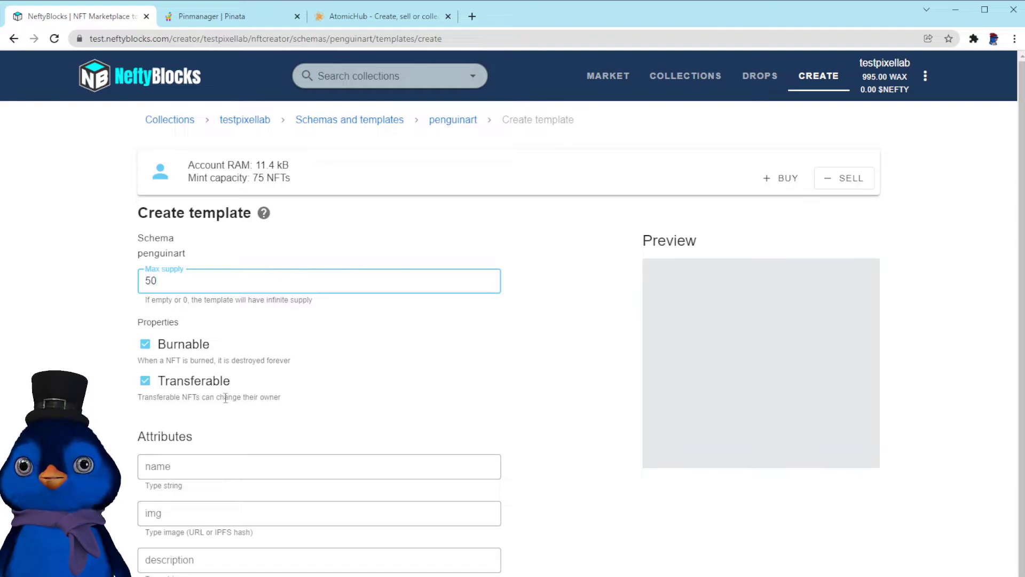
left_click(207, 468)
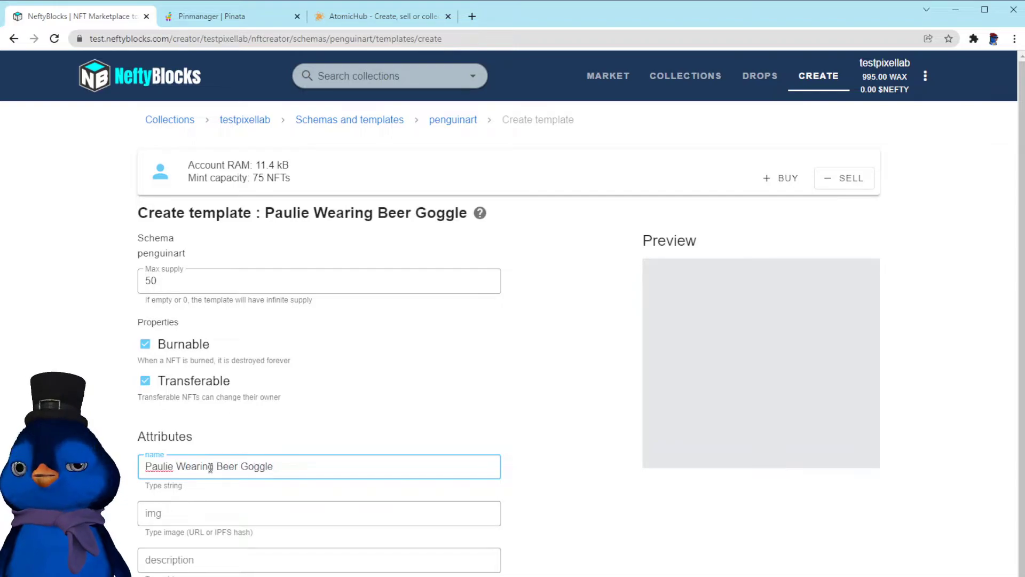
left_click(184, 517)
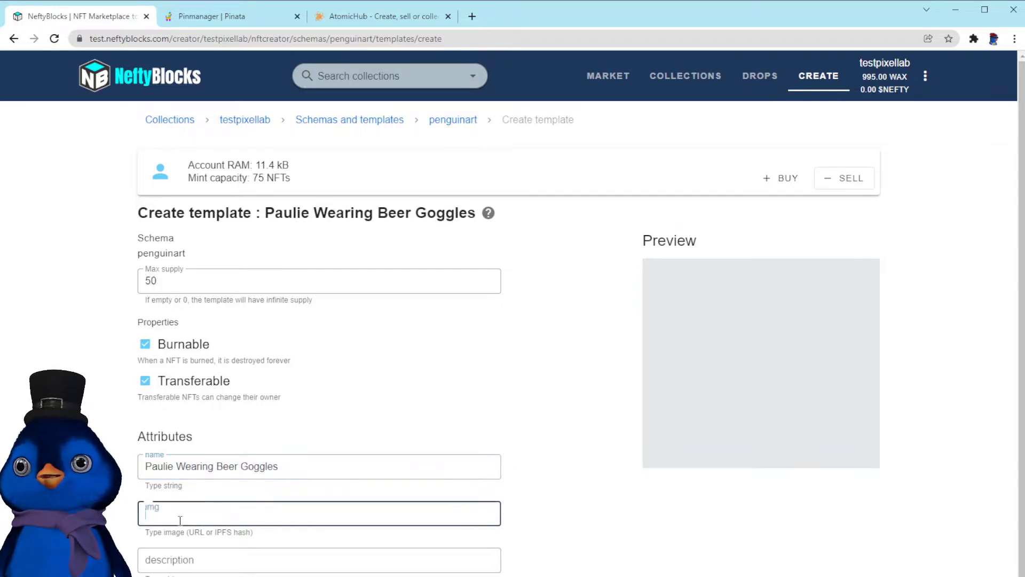
Switch to Pinata and upload the file beergoggles.gif
left_click(203, 22)
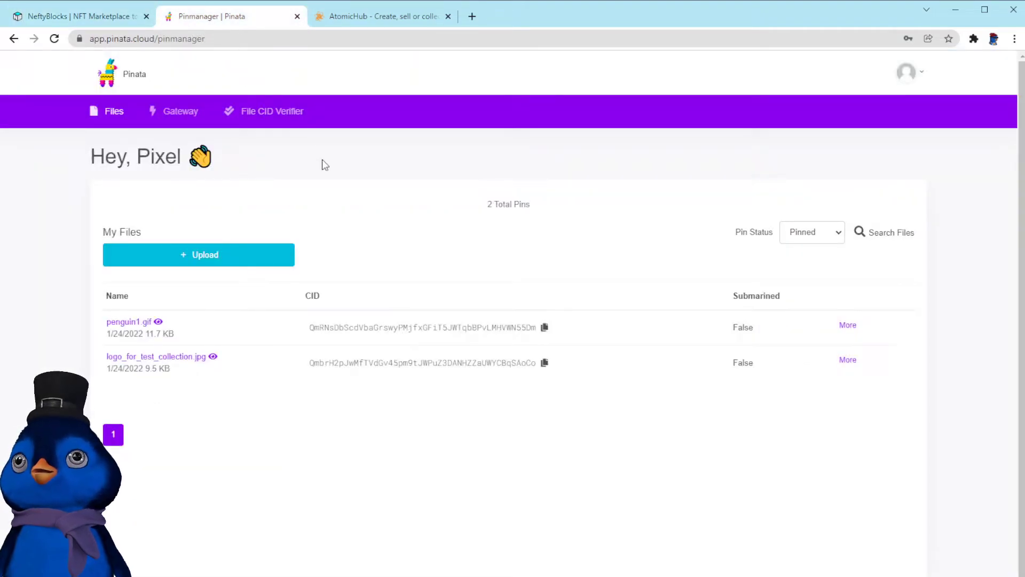
left_click(198, 257)
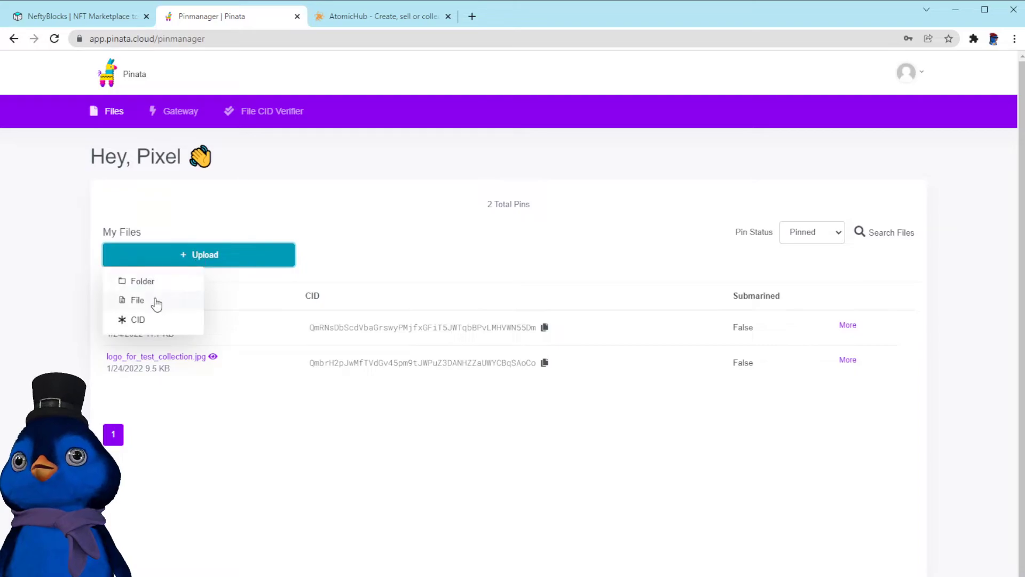
left_click(156, 302)
left_click(516, 419)
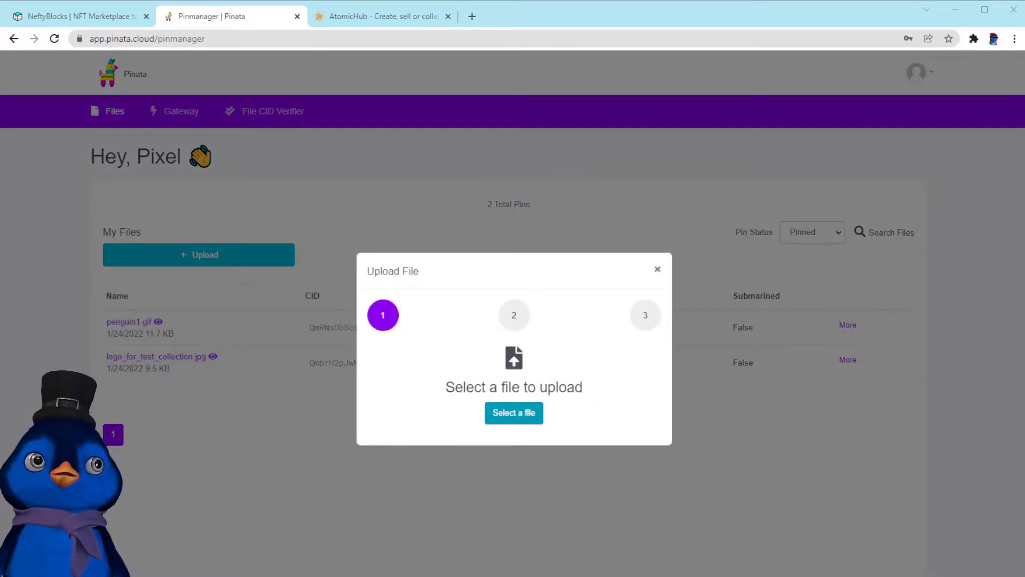
double_click(508, 400)
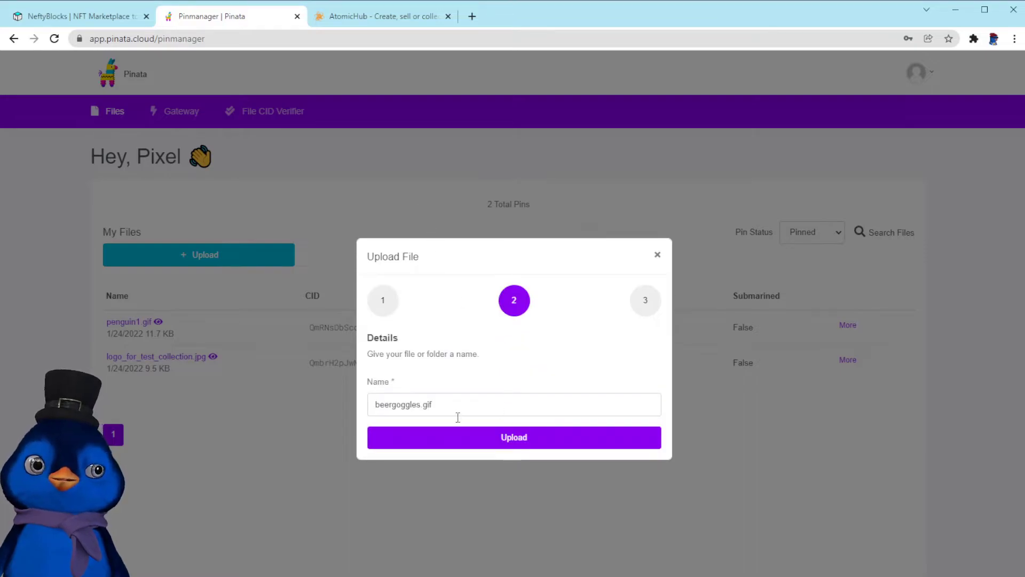
left_click(531, 442)
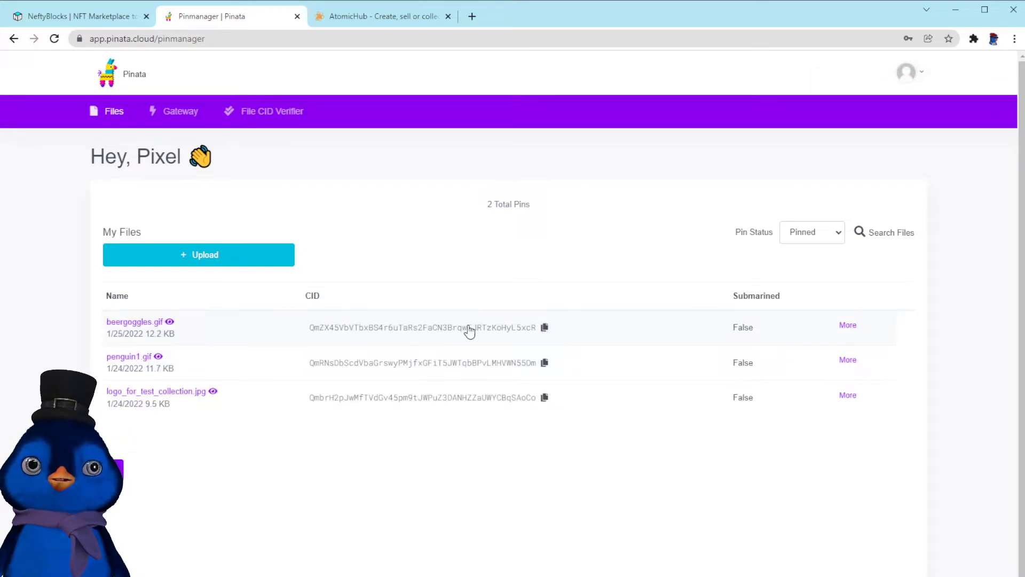
Copy the uploaded beergoggles.gif CID and paste it into the template's img attribute
left_click(545, 328)
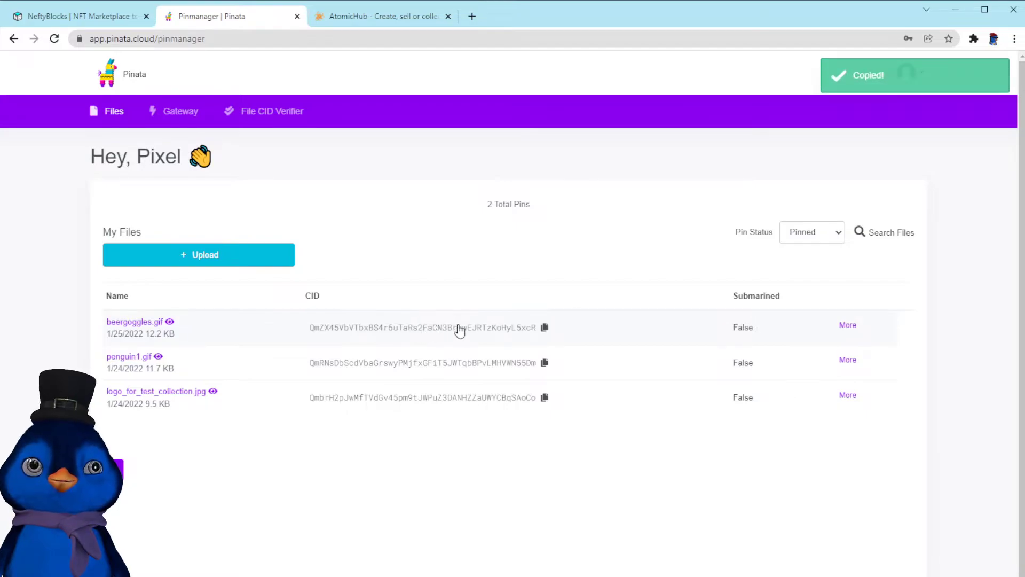
left_click(82, 20)
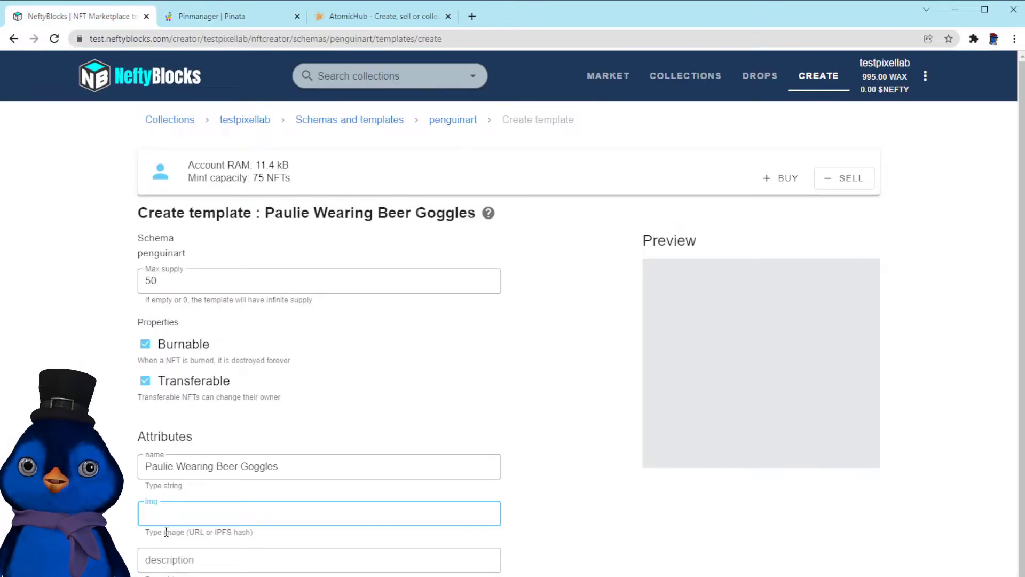
key("ctrl+v")
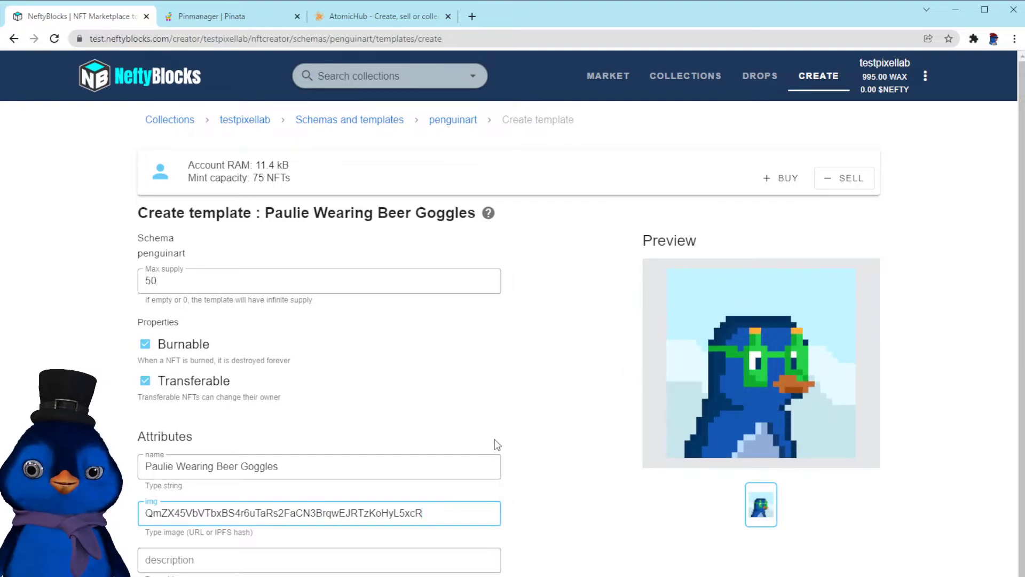
Set the description to Paulie the Penguin Wears Beer Goggles and create the template
left_click(488, 560)
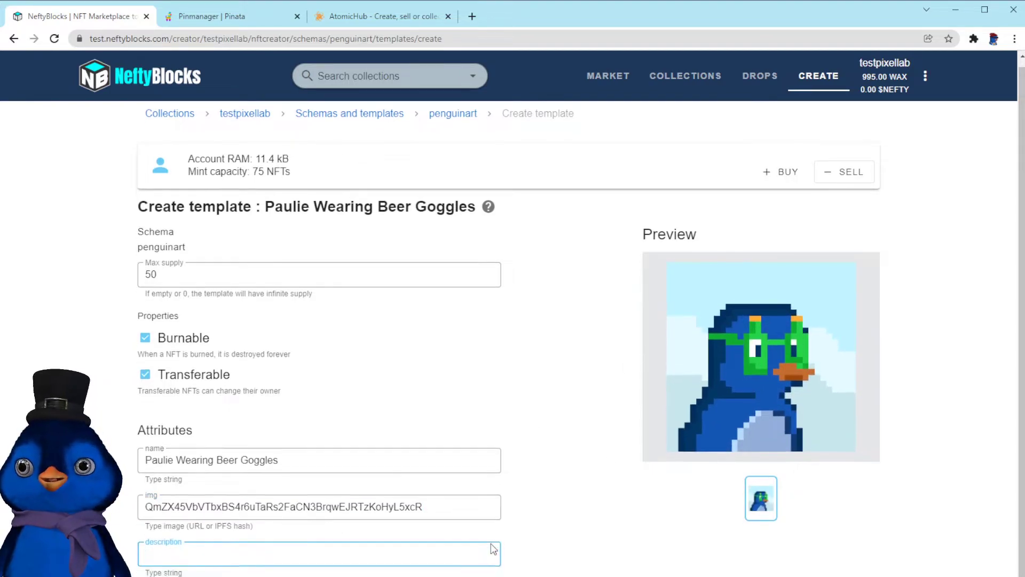
scroll(488, 559, "down", 1)
type("P")
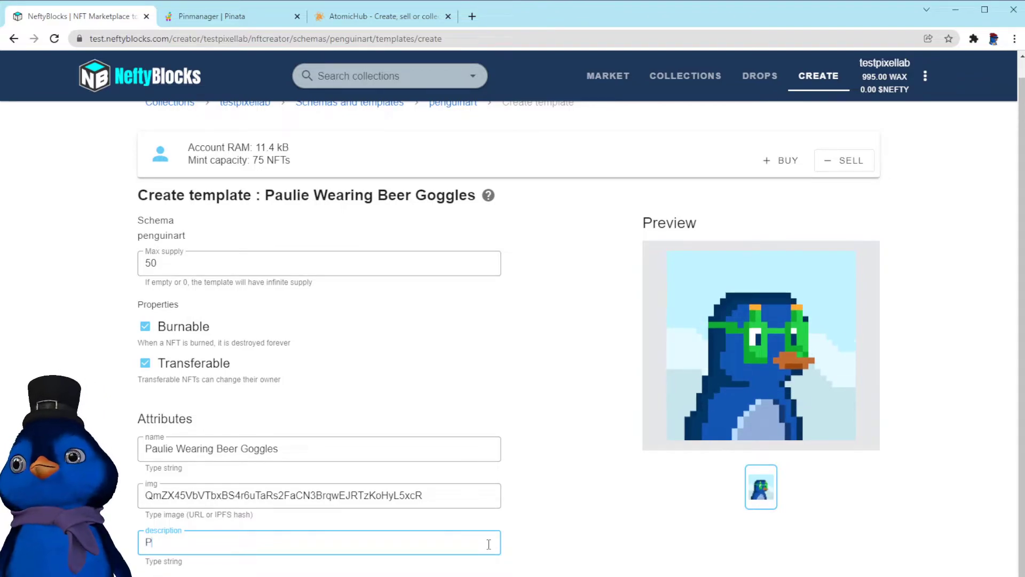
type("aulie the Penguin ")
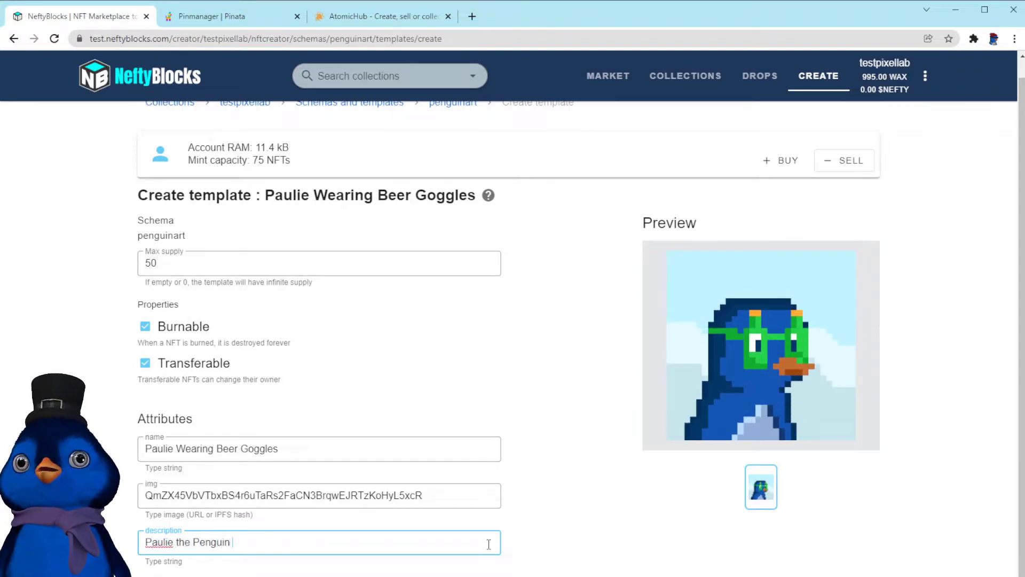
type("Wears Beer Goggles")
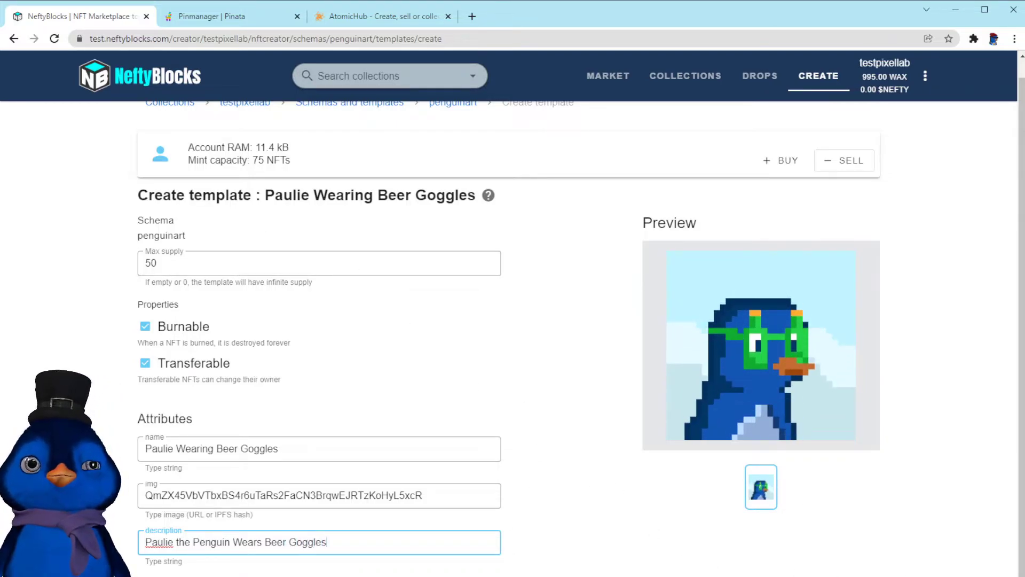
left_click(643, 574)
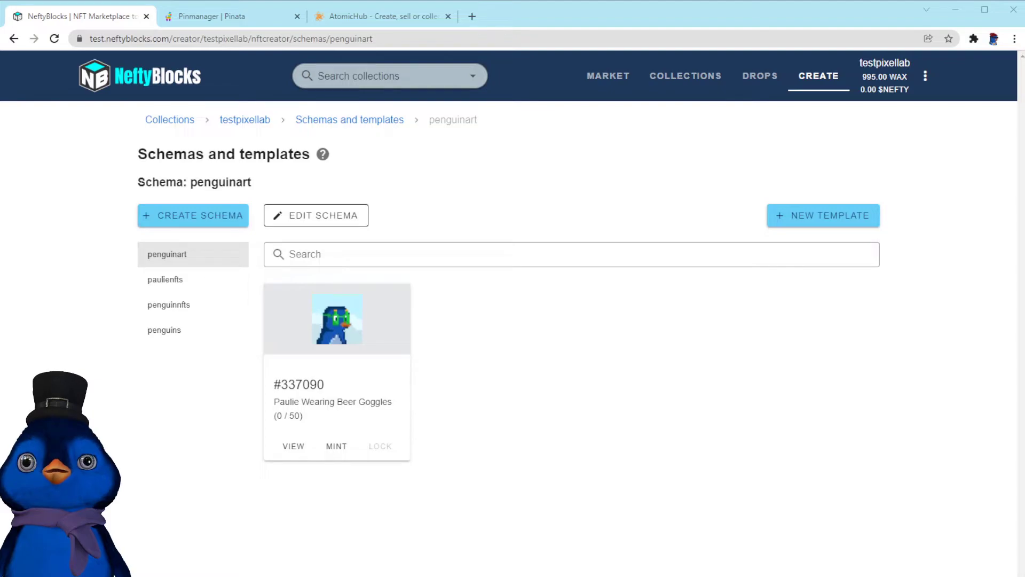
Open the new template's details and review its properties and attributes
left_click(375, 328)
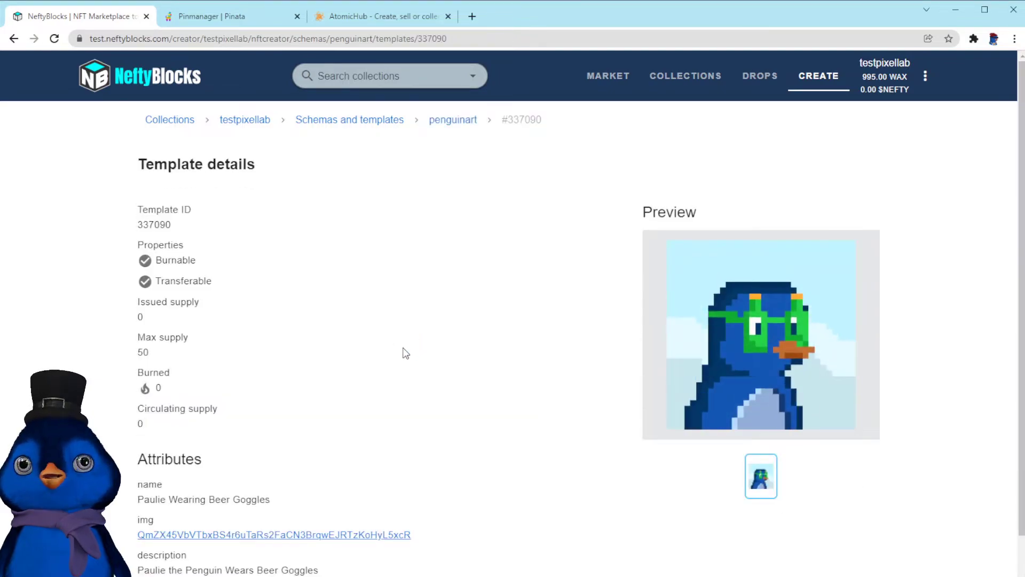
scroll(435, 356, "down", 1)
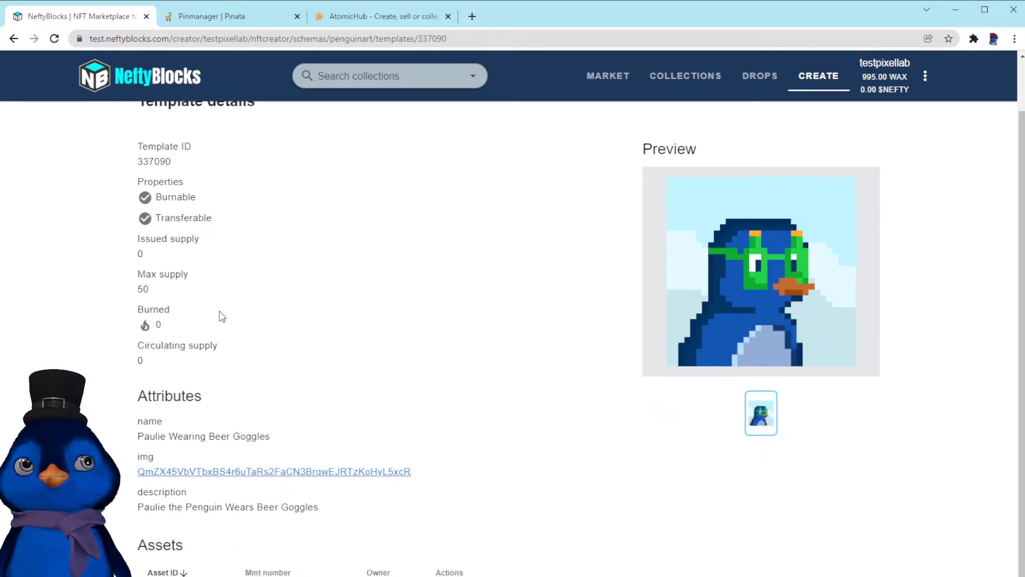
scroll(222, 316, "up", 2)
scroll(246, 321, "down", 2)
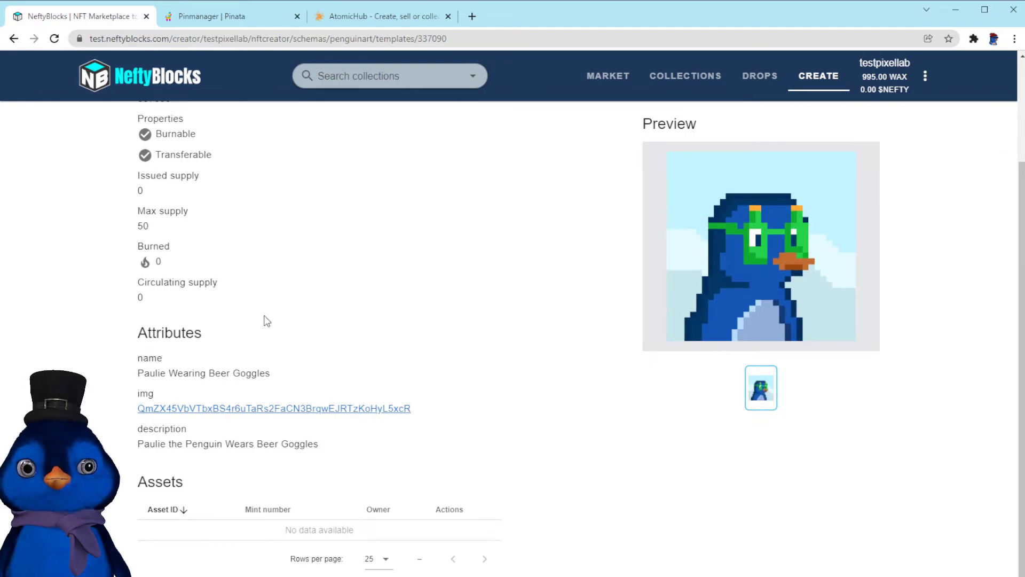
scroll(263, 321, "up", 1)
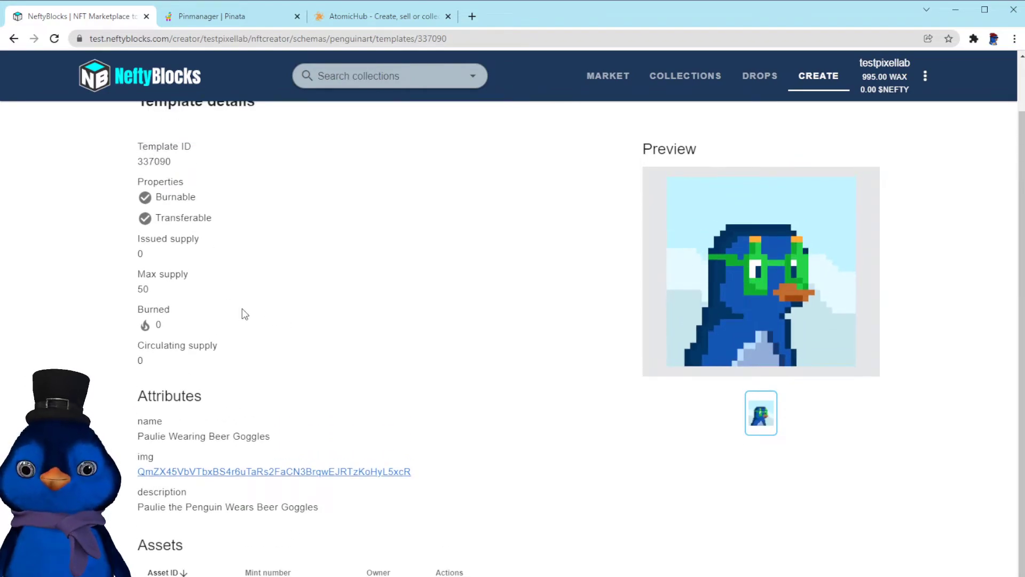
Open the Mint NFTs page for the Paulie Wearing Beer Goggles template
scroll(245, 315, "down", 1)
scroll(335, 373, "up", 1)
scroll(335, 373, "down", 1)
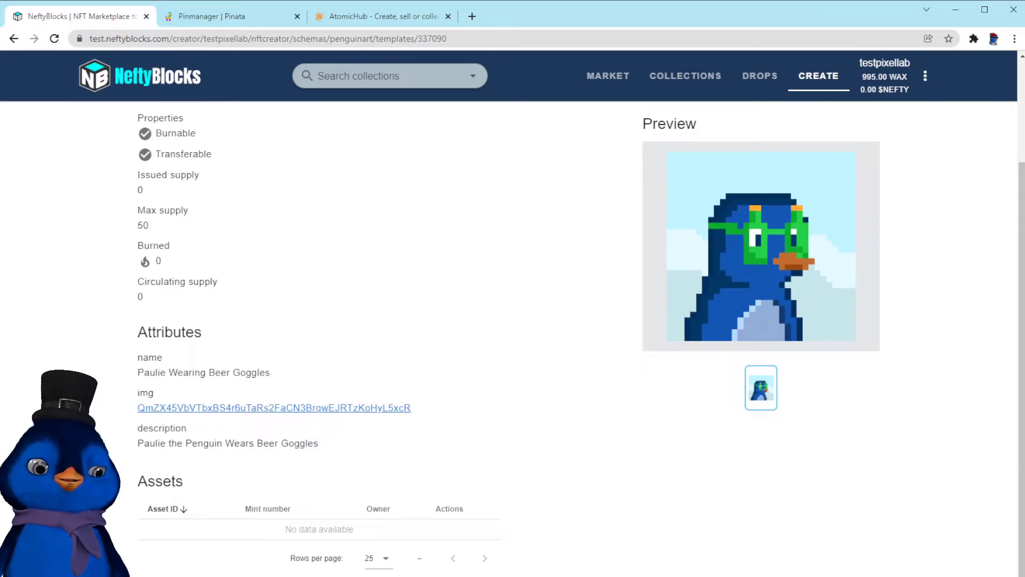
left_click(272, 575)
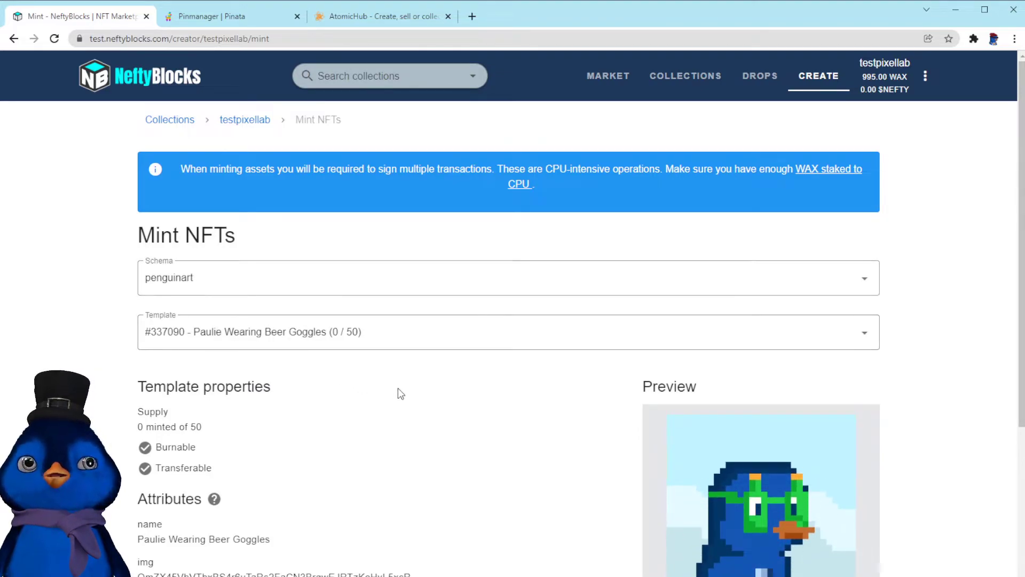
Review the Mint NFTs page, including the CPU staking notice and the account RAM requirements for minting
scroll(380, 417, "down", 6)
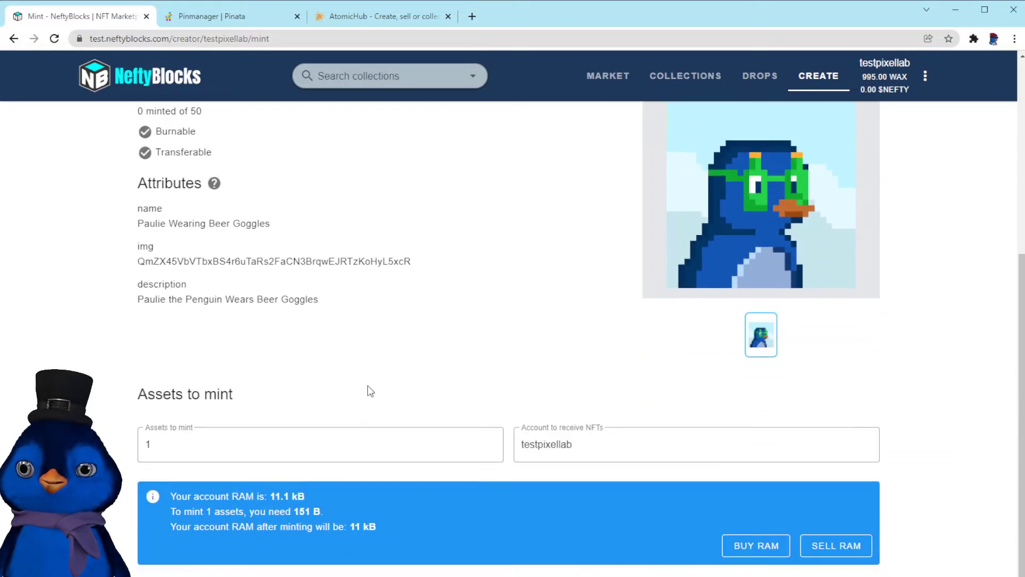
scroll(370, 390, "up", 2)
scroll(370, 390, "up", 3)
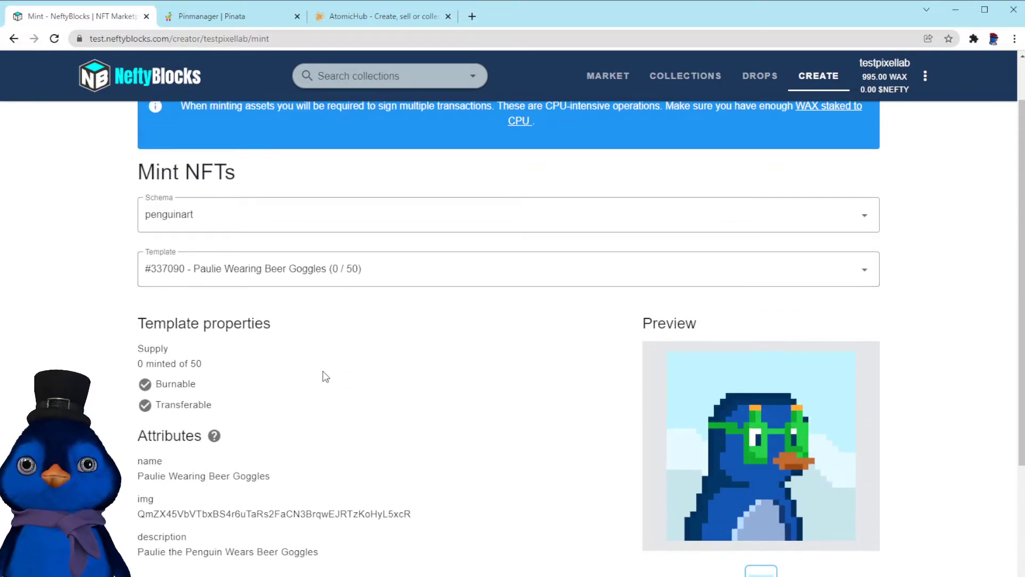
scroll(325, 376, "up", 2)
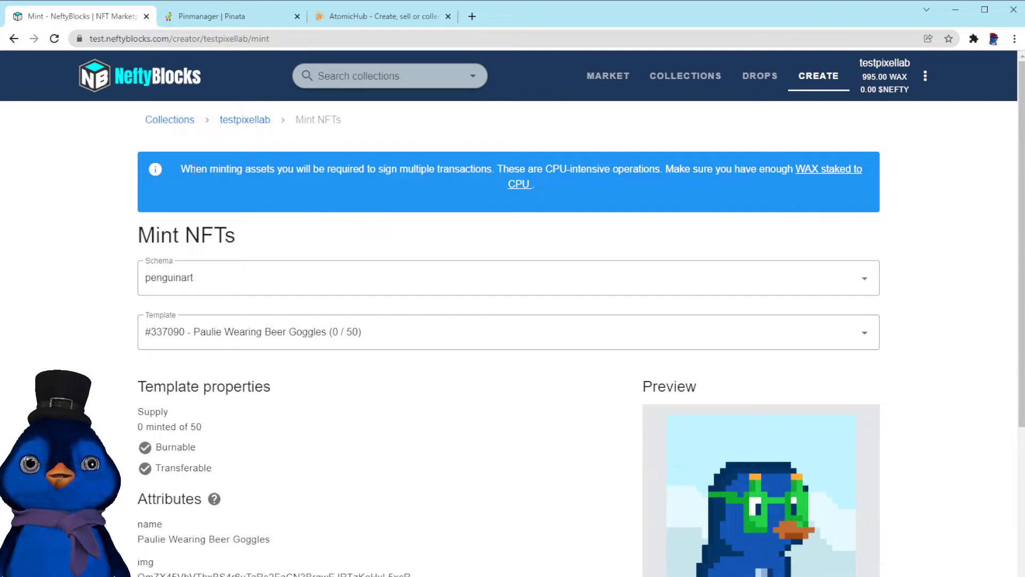
left_click_drag(189, 171, 399, 173)
left_click(270, 172)
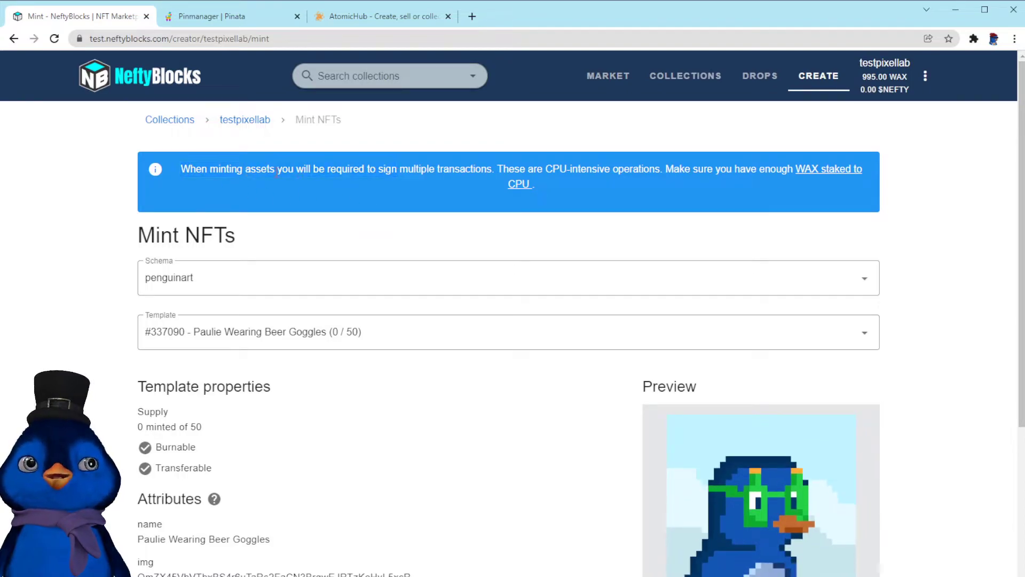
left_click_drag(331, 172, 519, 170)
left_click_drag(607, 169, 609, 182)
left_click(606, 183)
left_click_drag(709, 170, 677, 184)
left_click(678, 185)
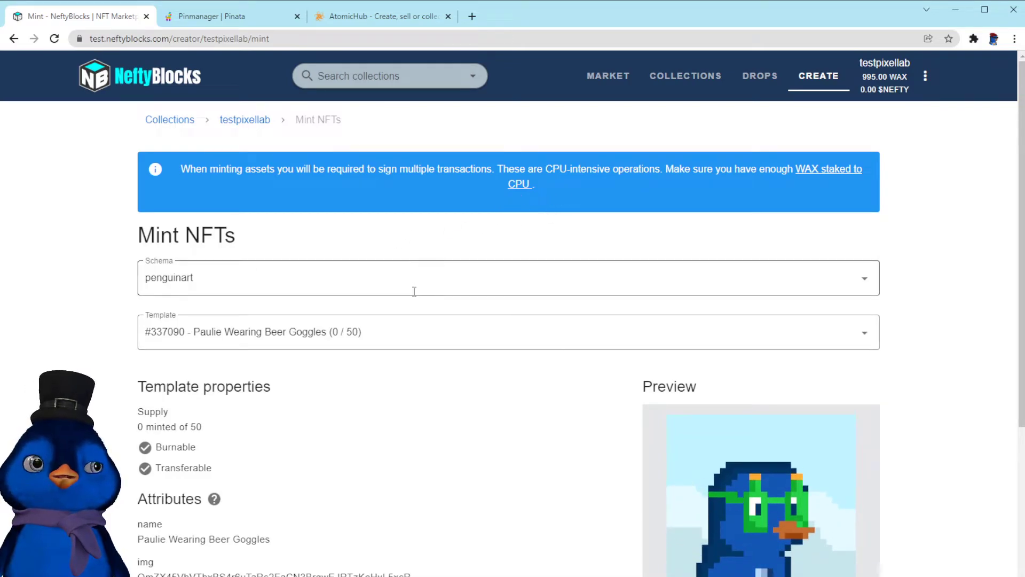
scroll(407, 406, "down", 1)
scroll(408, 408, "down", 1)
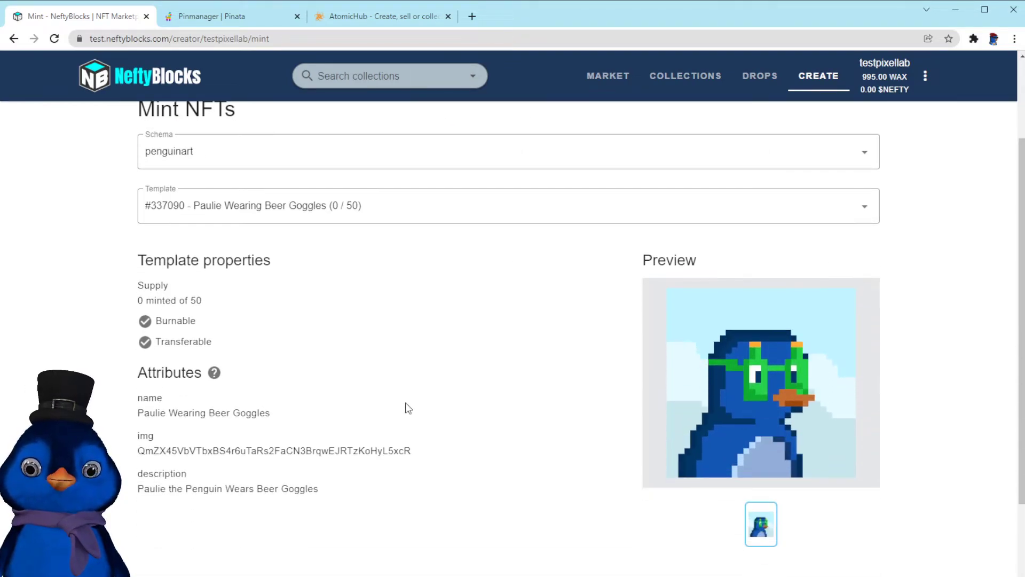
scroll(407, 408, "up", 2)
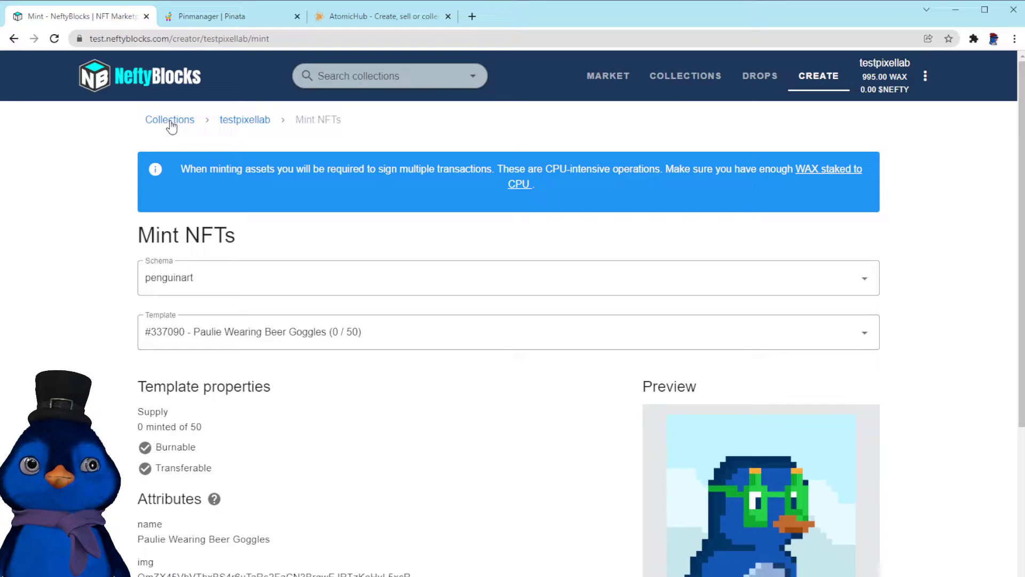
scroll(360, 447, "down", 1)
scroll(360, 447, "down", 6)
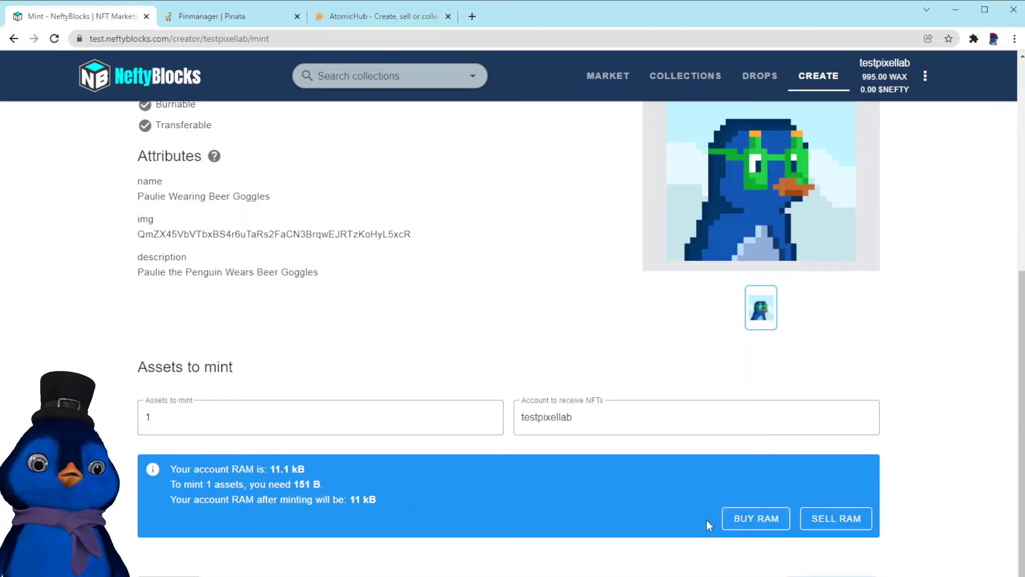
scroll(381, 472, "up", 6)
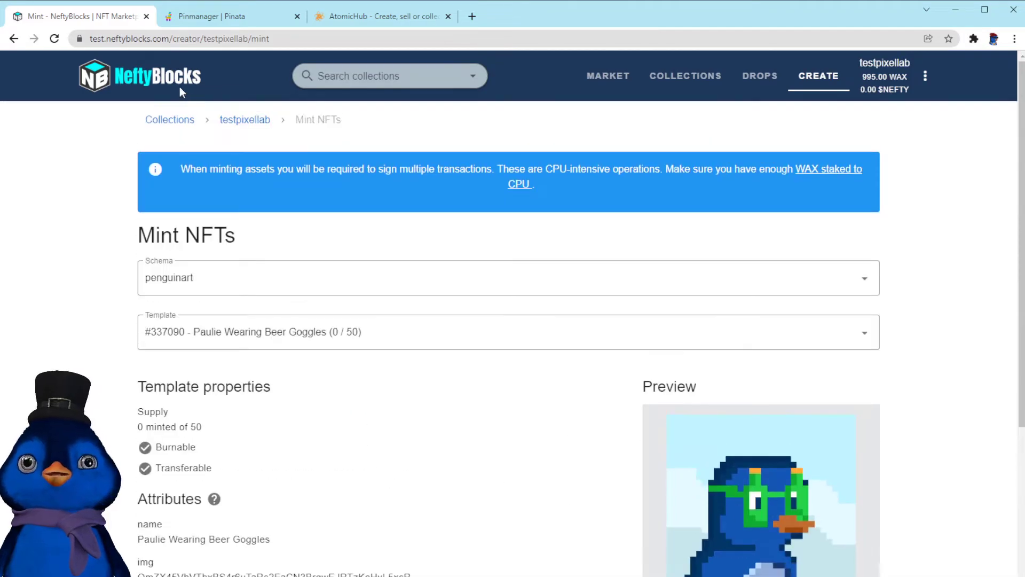
scroll(381, 472, "down", 6)
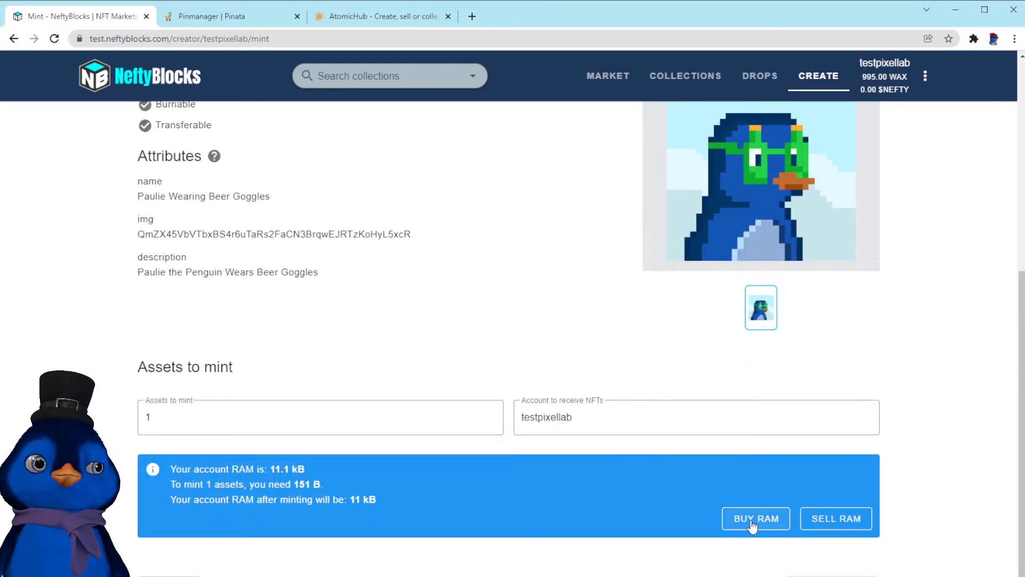
Try to buy RAM by entering an amount of 2 WAX
left_click(754, 530)
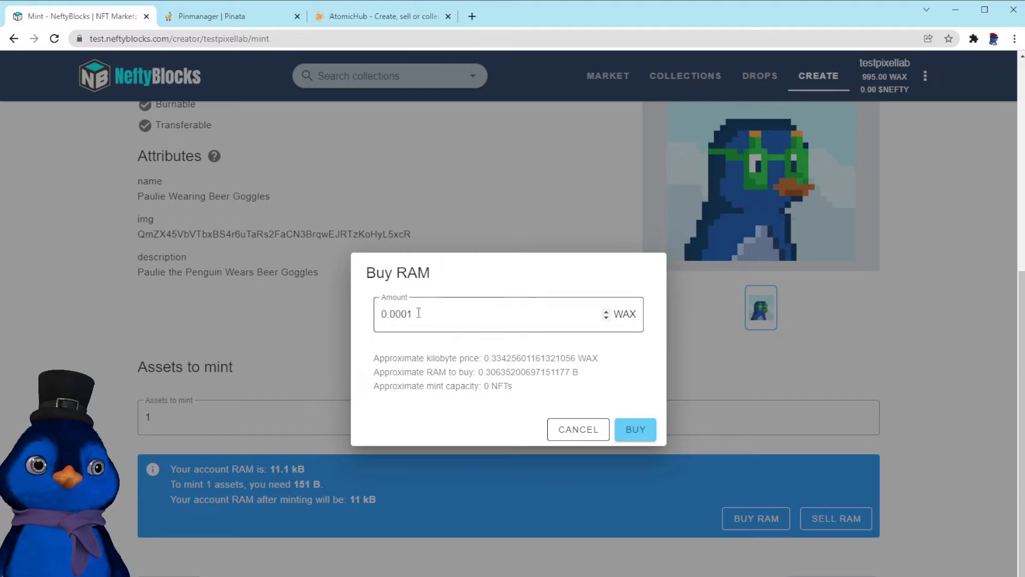
left_click_drag(418, 314, 247, 303)
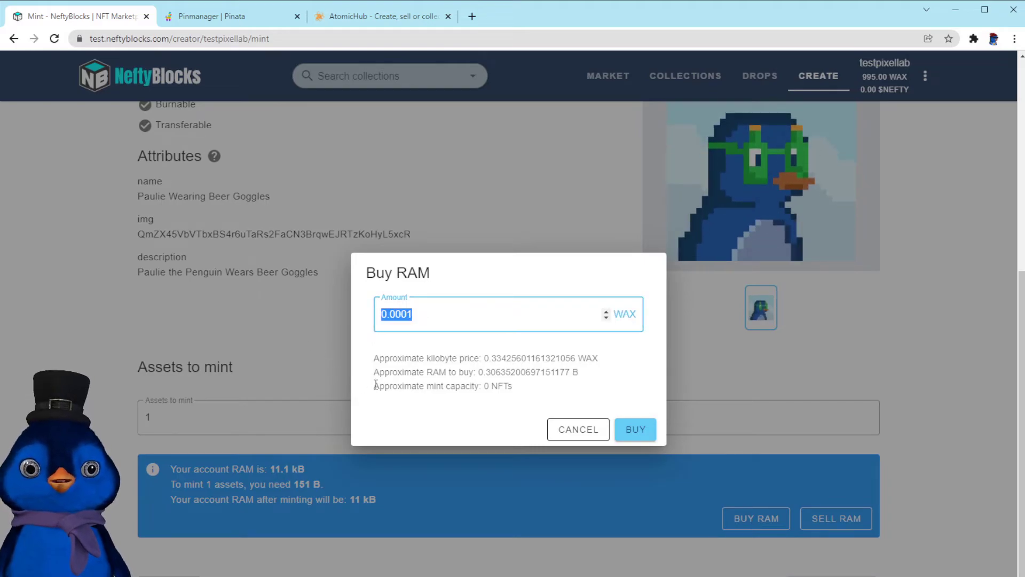
left_click_drag(376, 385, 546, 392)
left_click_drag(421, 314, 323, 315)
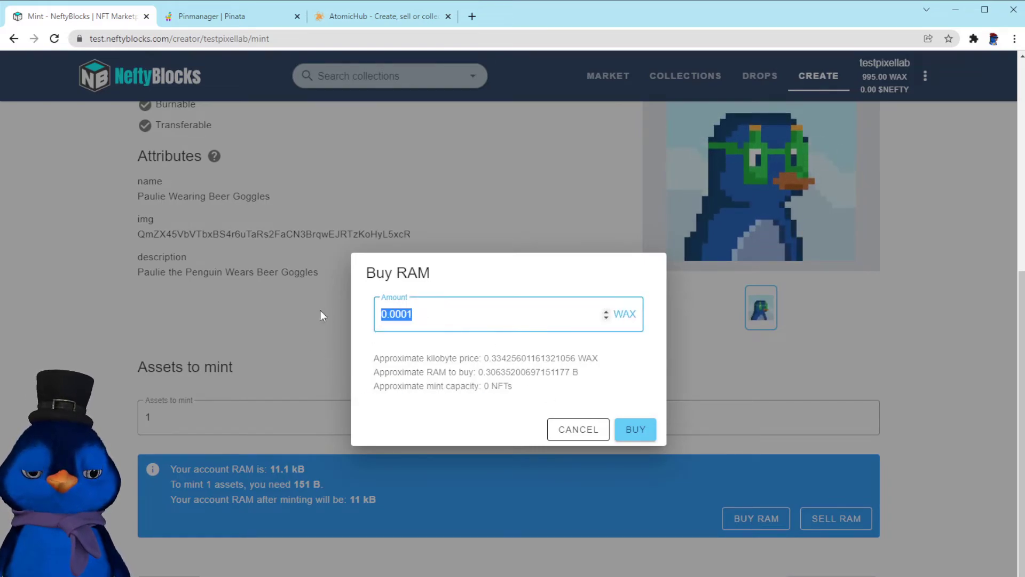
type("2")
key("Return")
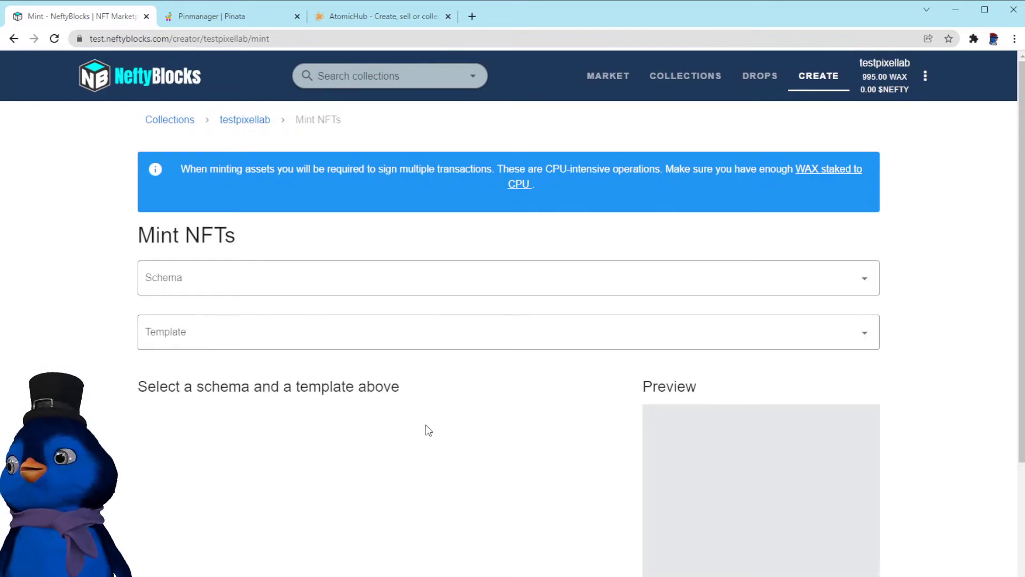
Buy RAM for the account with an amount of 2.5 WAX
scroll(518, 419, "down", 2)
scroll(453, 352, "up", 2)
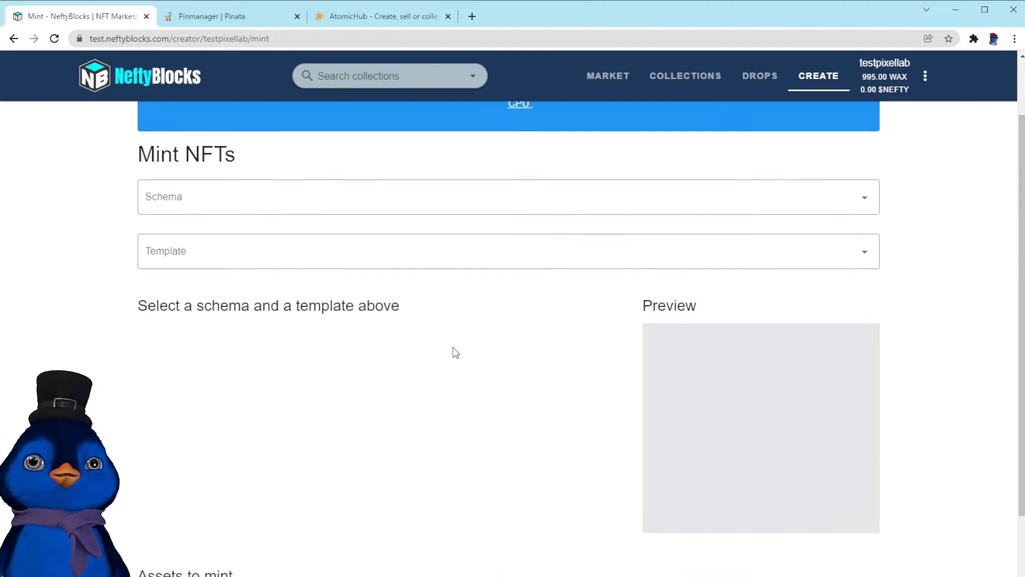
scroll(464, 402, "down", 4)
scroll(249, 200, "up", 3)
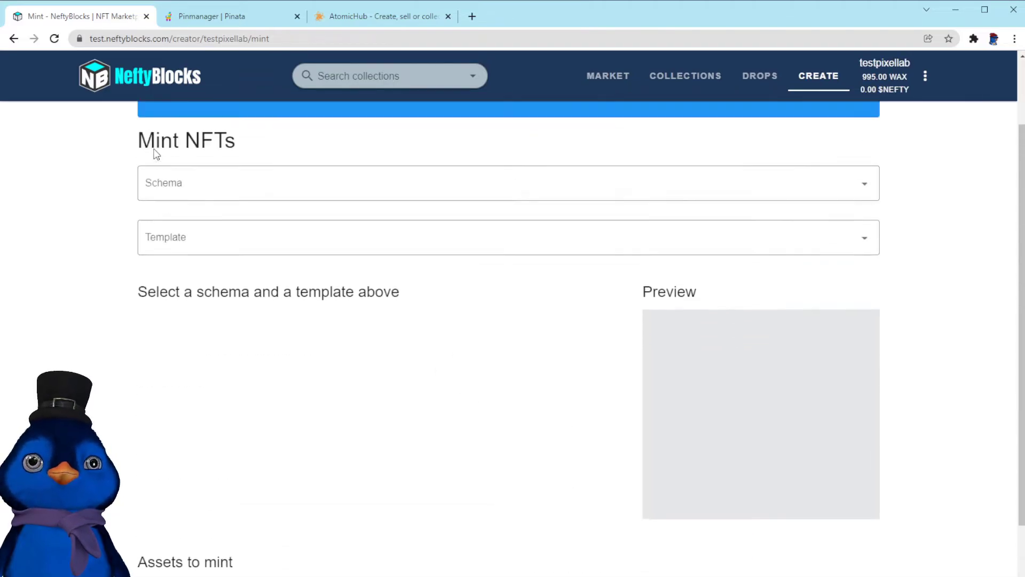
scroll(430, 332, "down", 3)
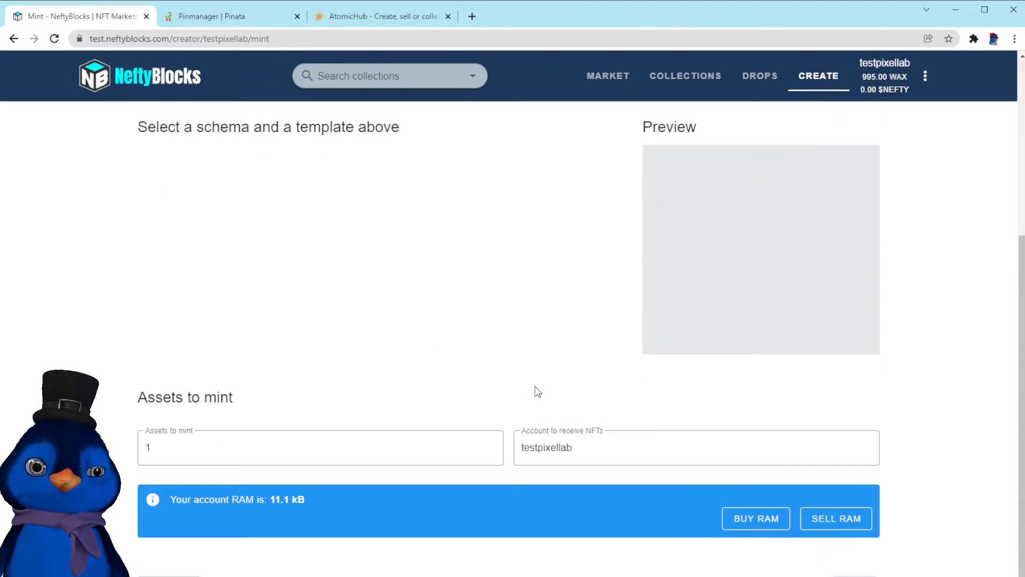
left_click(756, 519)
double_click(441, 314)
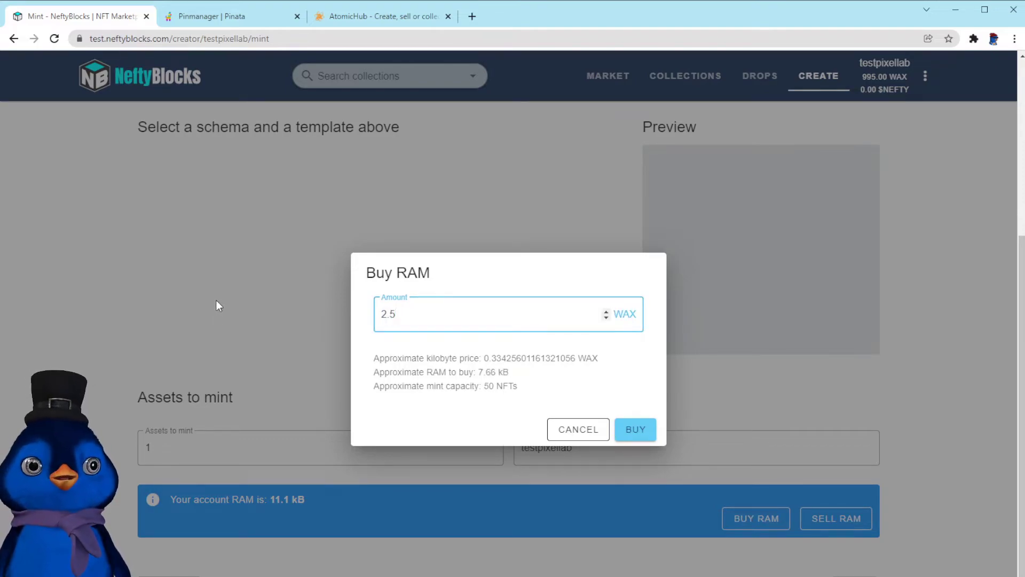
left_click_drag(375, 386, 541, 390)
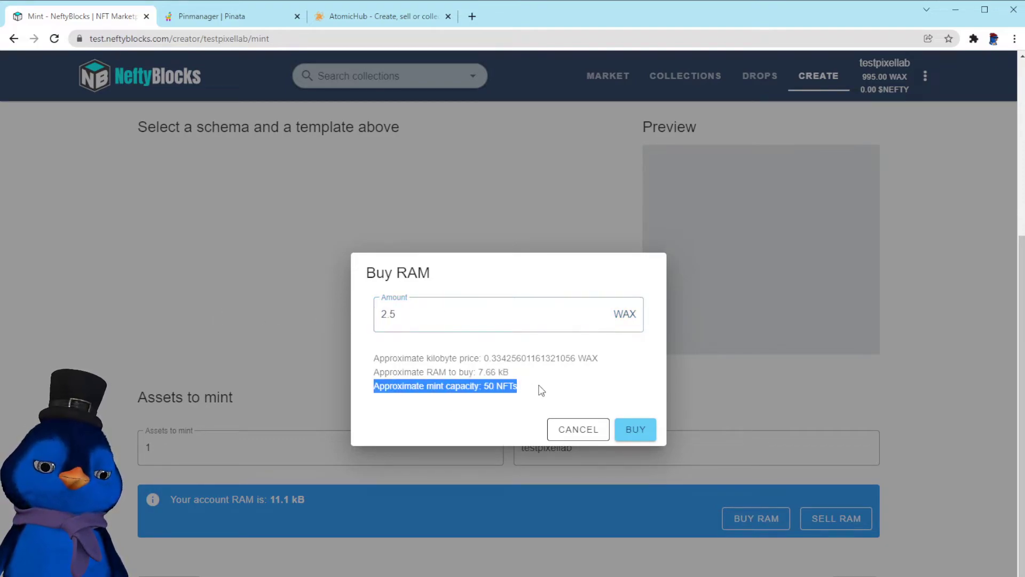
left_click(540, 391)
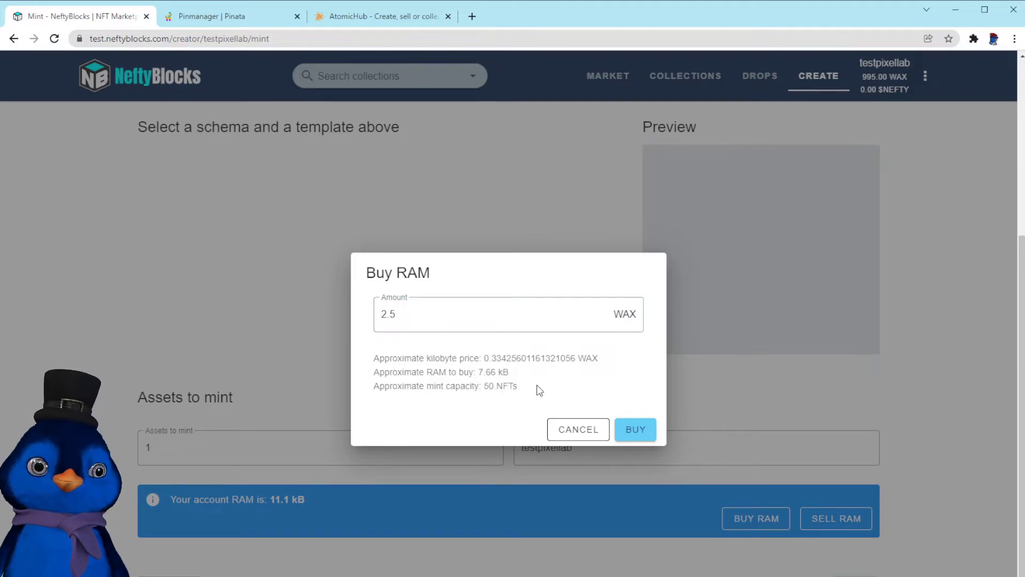
left_click(639, 430)
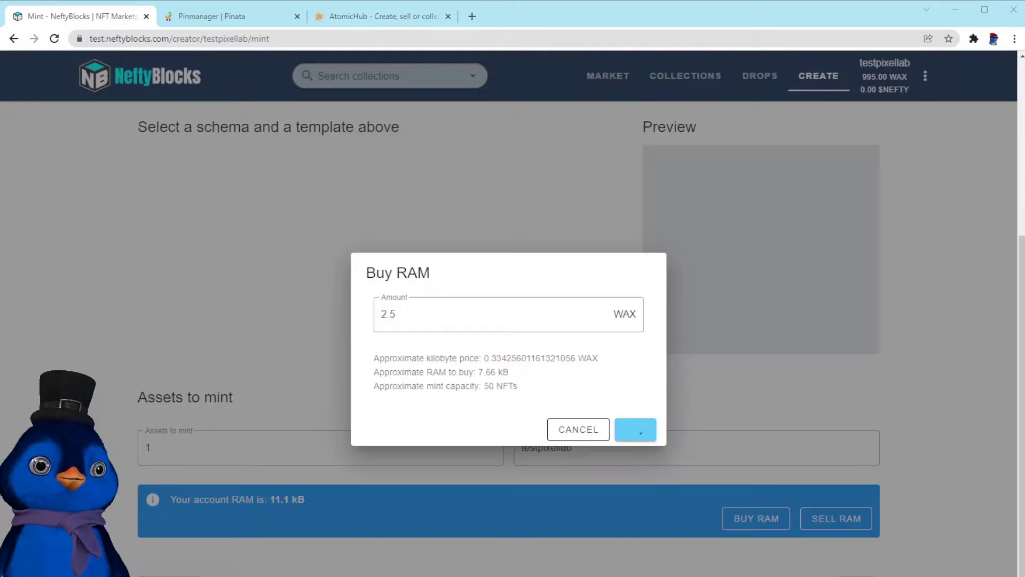
Select the penguinart schema and the #337090 Paulie Wearing Beer Goggles template for minting
scroll(507, 321, "up", 5)
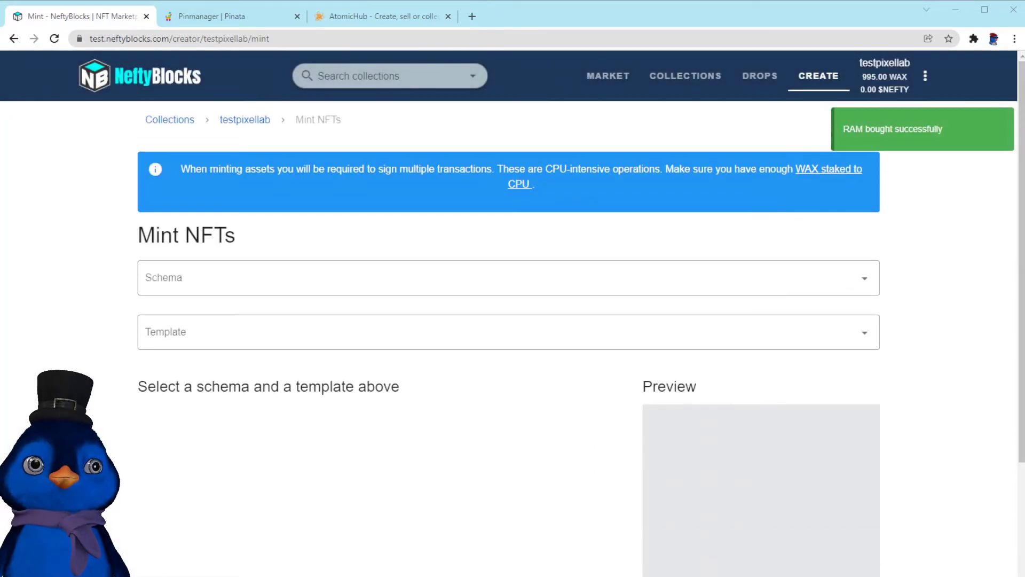
left_click(333, 290)
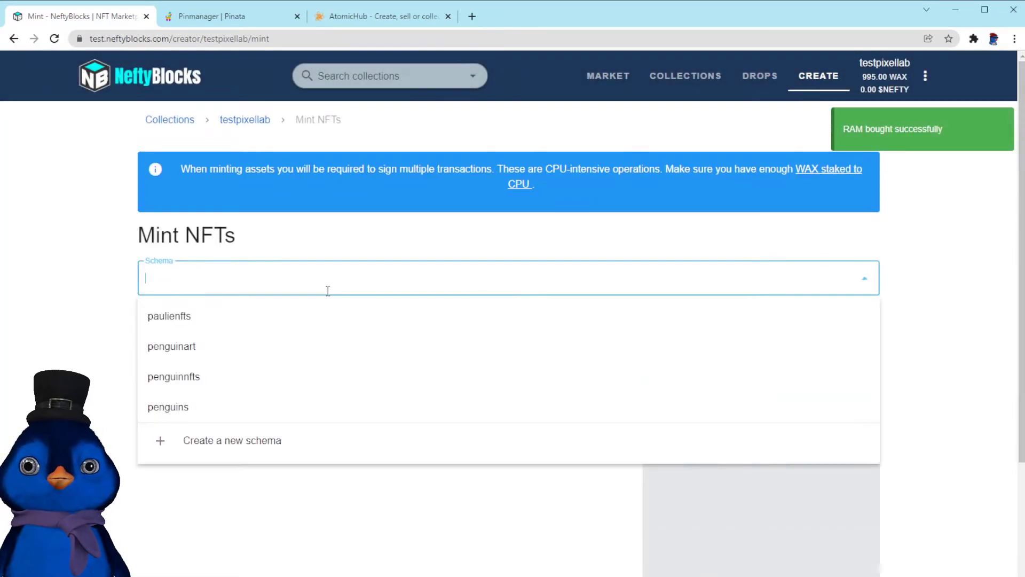
left_click(211, 347)
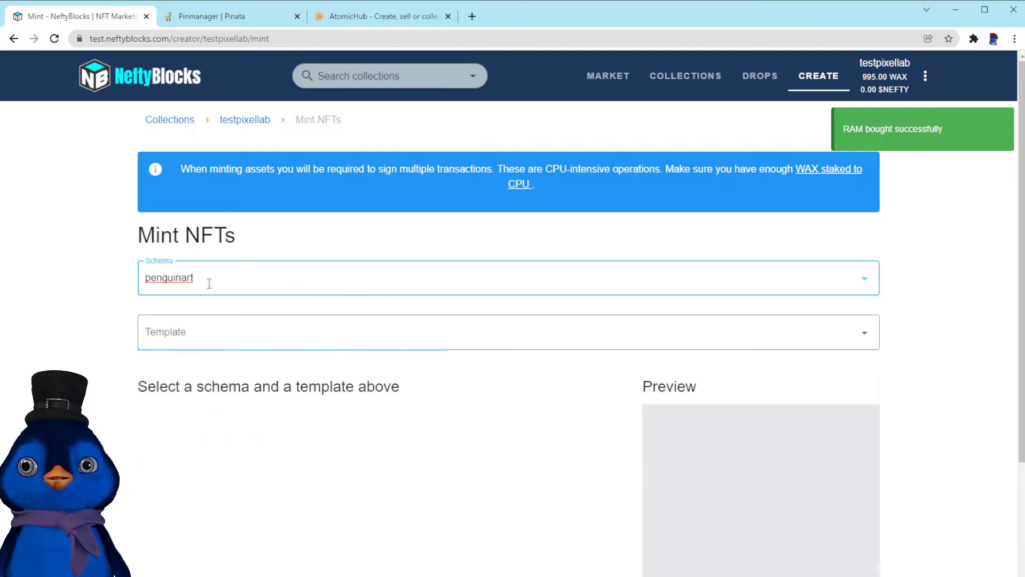
left_click(302, 336)
left_click(282, 407)
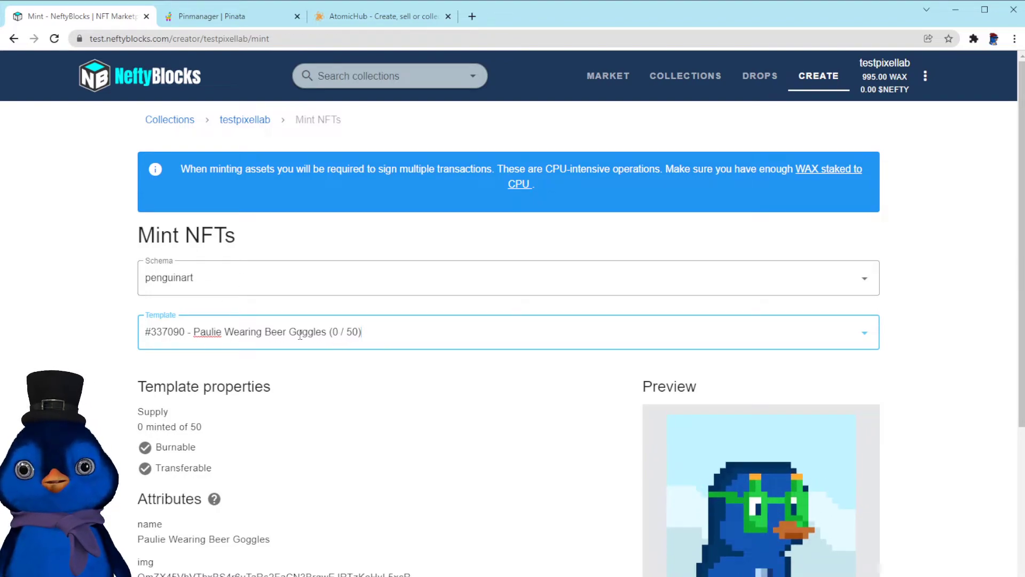
Set the number of assets to mint to 50
scroll(358, 457, "down", 1)
scroll(358, 463, "down", 5)
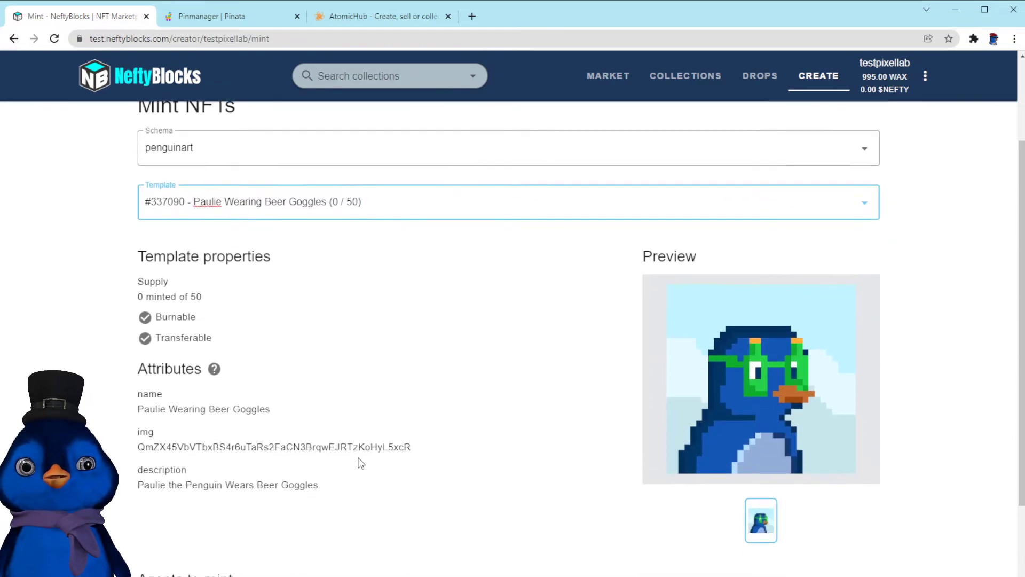
scroll(323, 438, "up", 1)
scroll(322, 437, "up", 5)
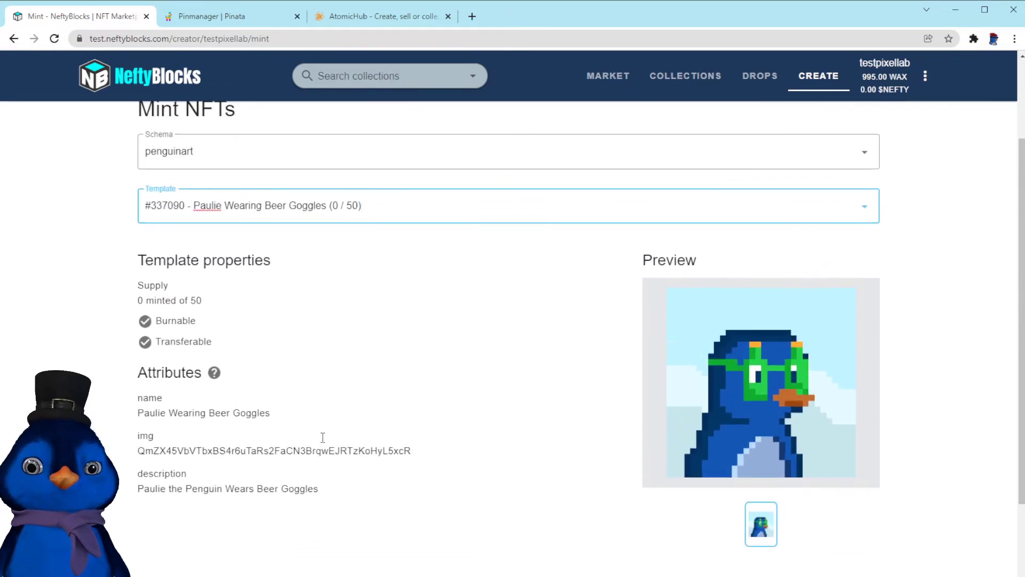
scroll(321, 436, "down", 6)
scroll(322, 439, "up", 7)
scroll(324, 444, "down", 5)
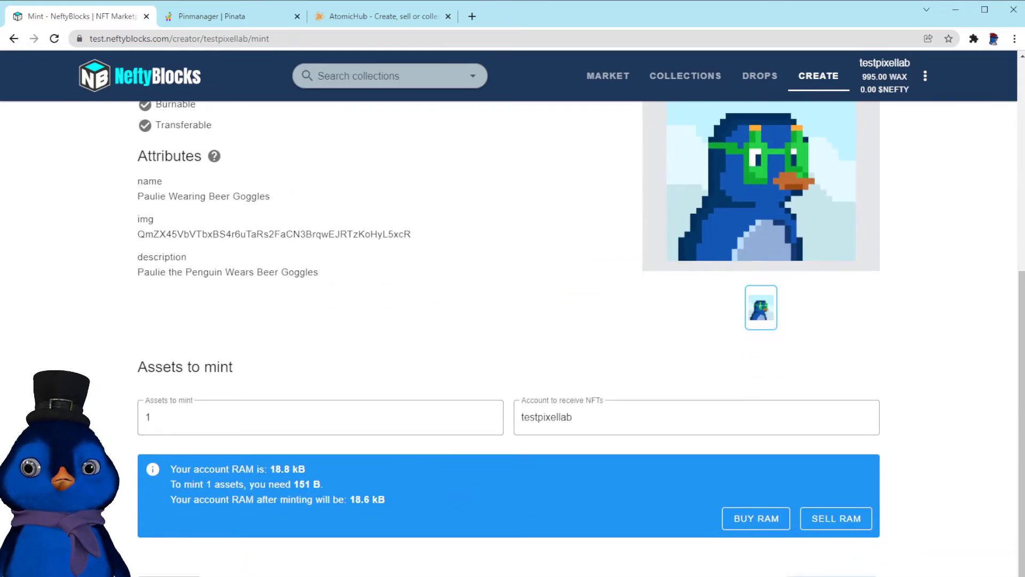
double_click(135, 420)
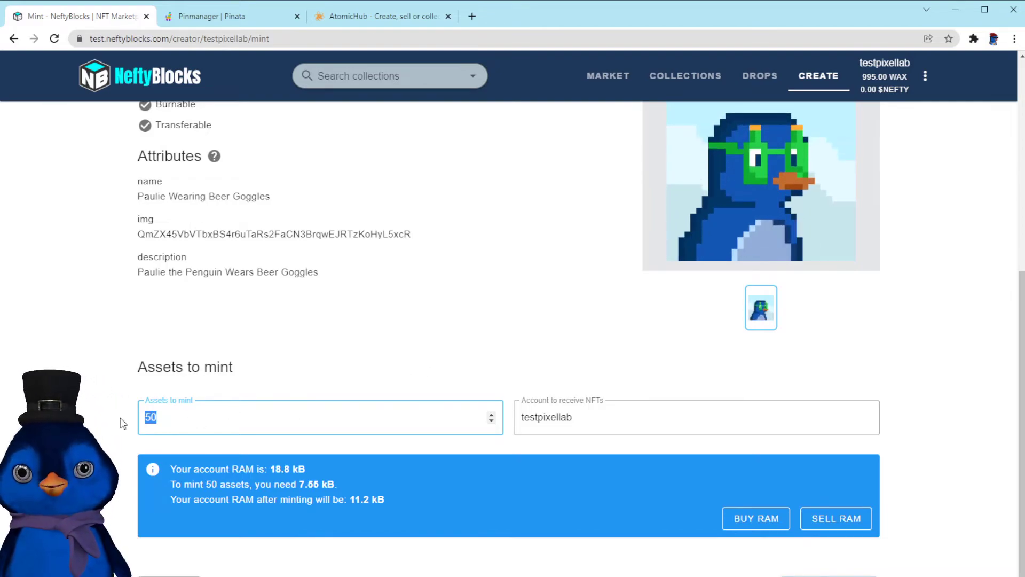
Mint the 50 NFTs to the testpixellab account
scroll(287, 392, "up", 3)
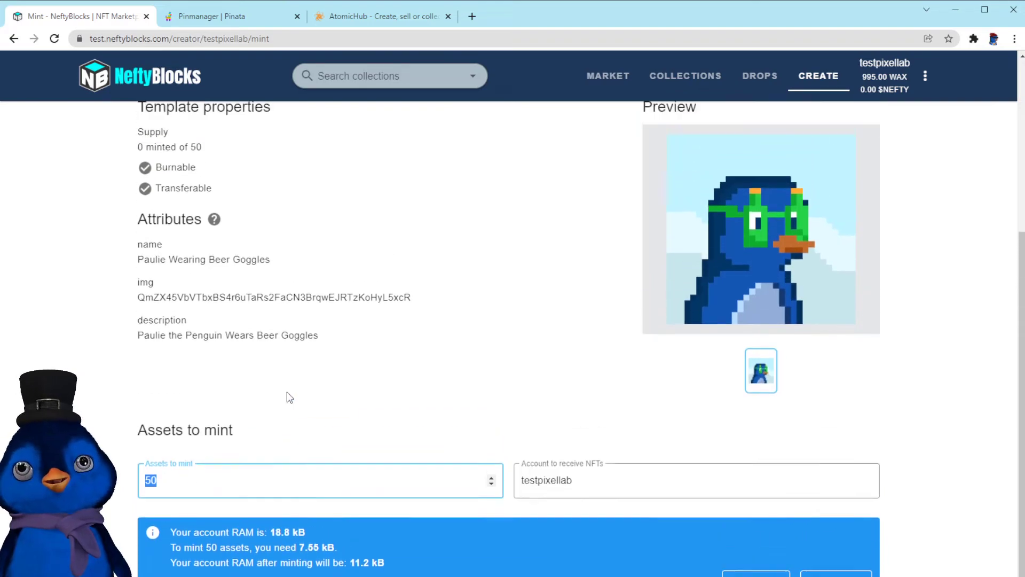
scroll(159, 219, "down", 1)
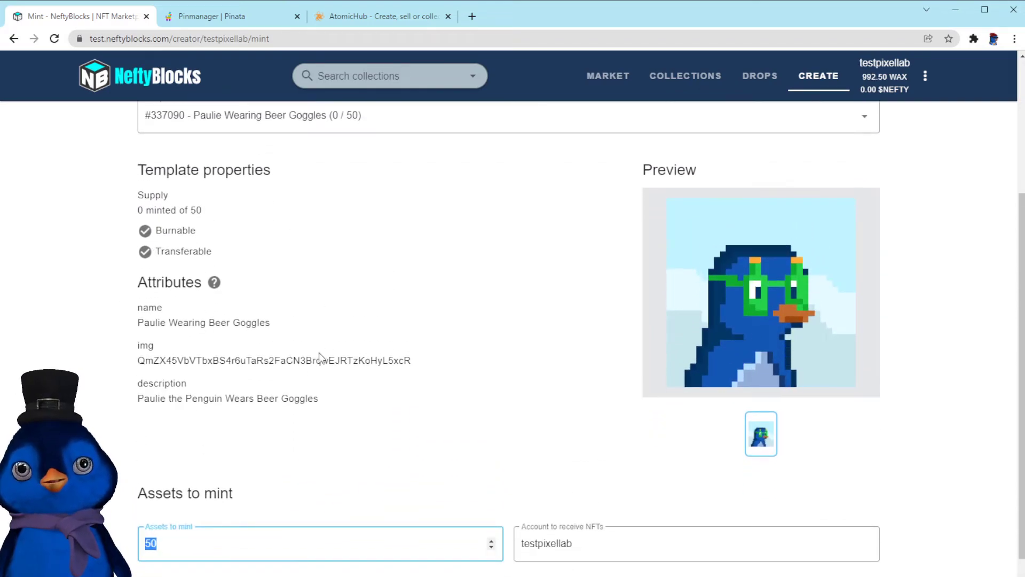
left_click(171, 544)
scroll(371, 474, "down", 2)
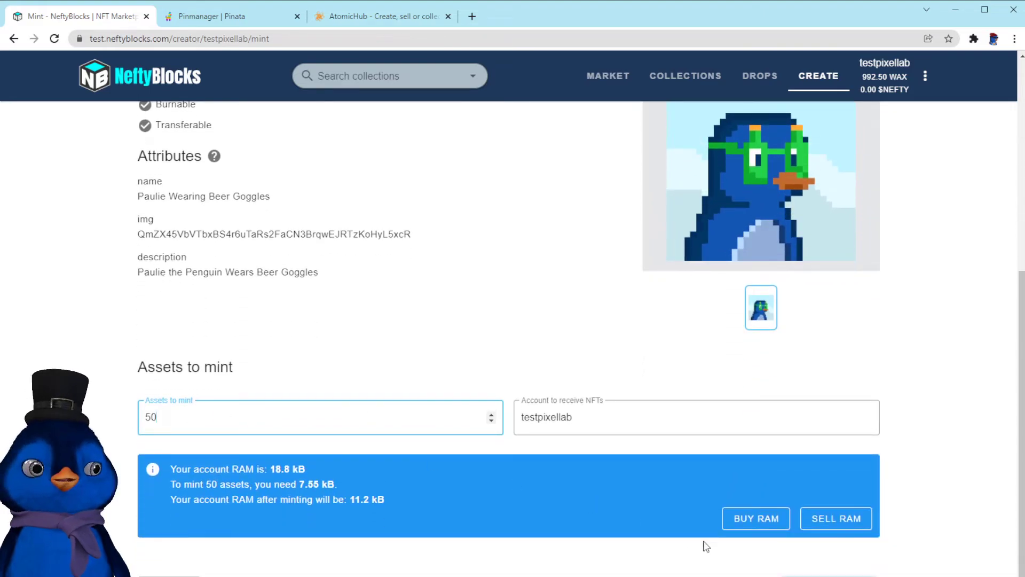
left_click(829, 575)
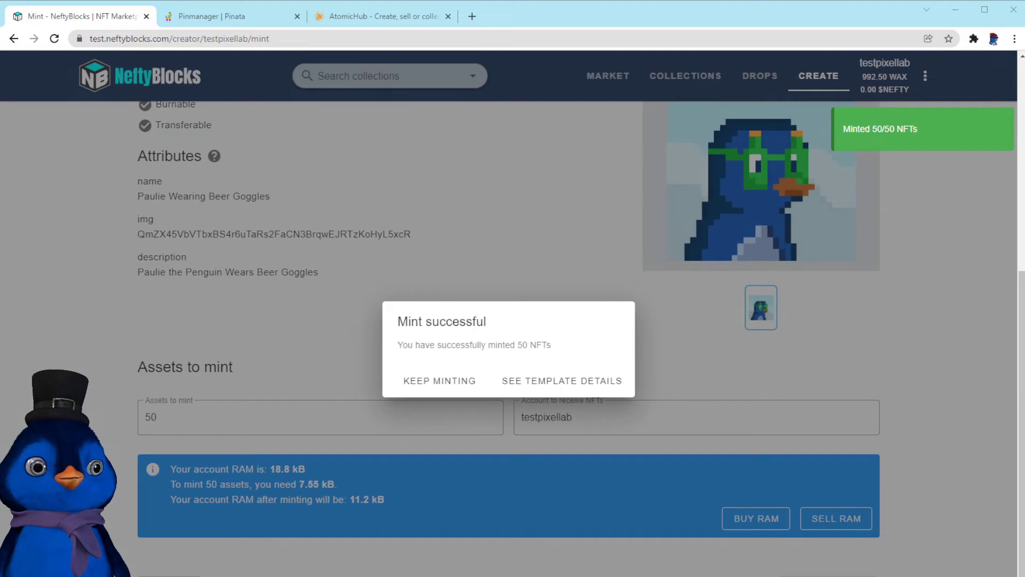
Open the template details for the freshly minted Paulie Wearing Beer Goggles NFTs
left_click_drag(430, 344, 564, 346)
left_click(565, 346)
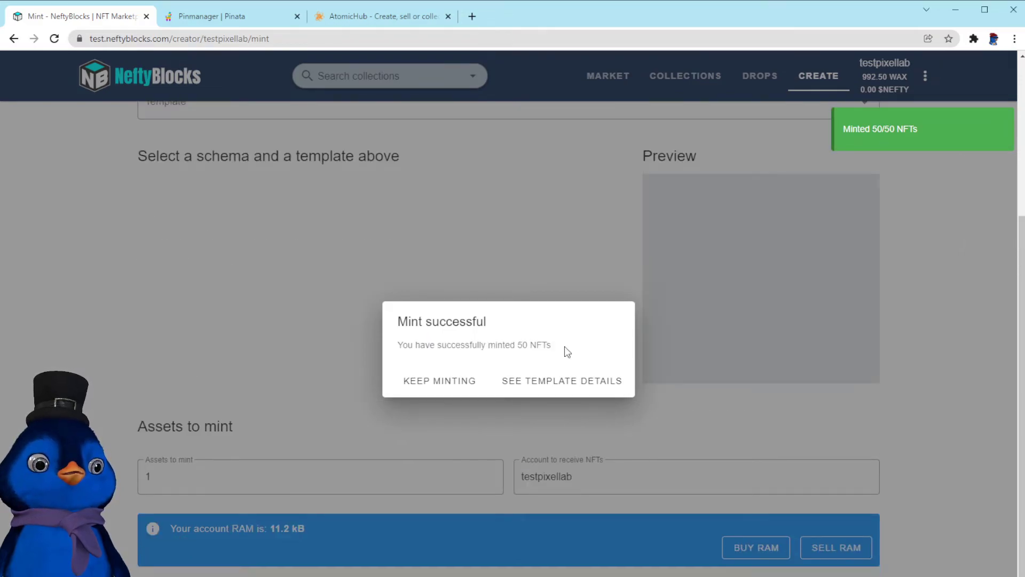
left_click(567, 391)
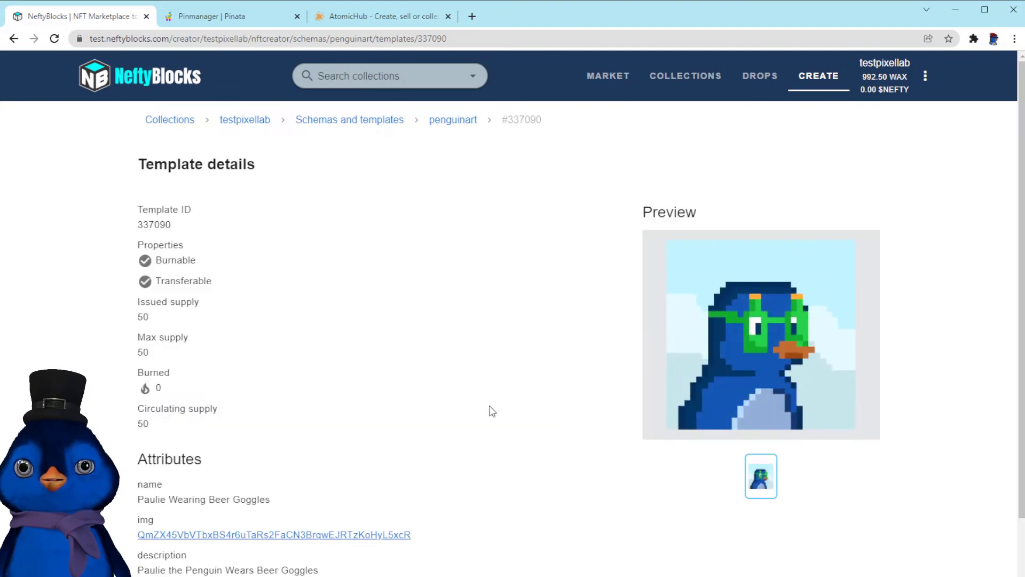
Review the template's supply figures, attributes and list of minted assets
scroll(475, 414, "down", 6)
scroll(298, 410, "down", 3)
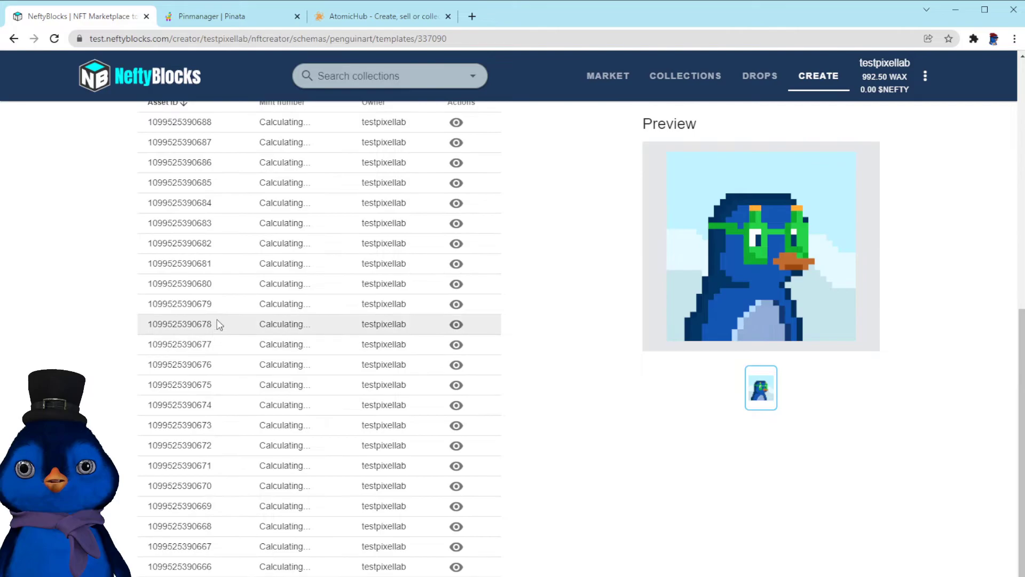
scroll(257, 310, "up", 3)
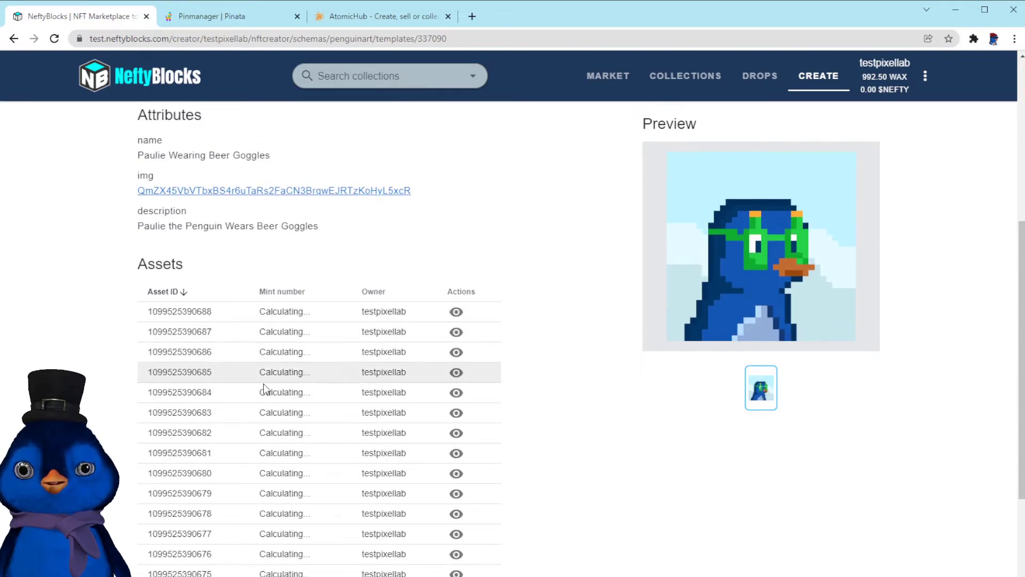
scroll(267, 391, "down", 5)
scroll(290, 400, "up", 5)
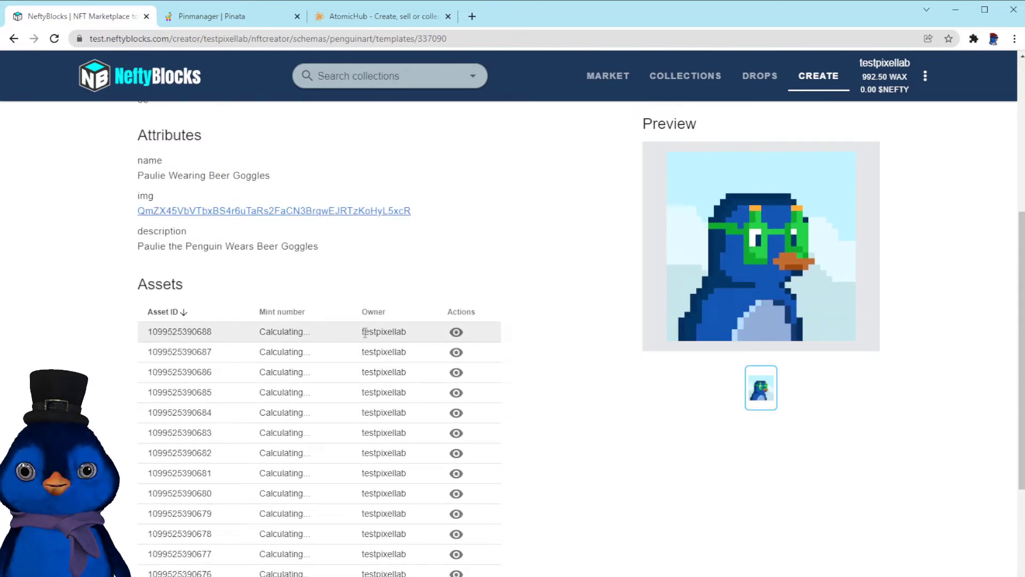
double_click(383, 351)
left_click(408, 286)
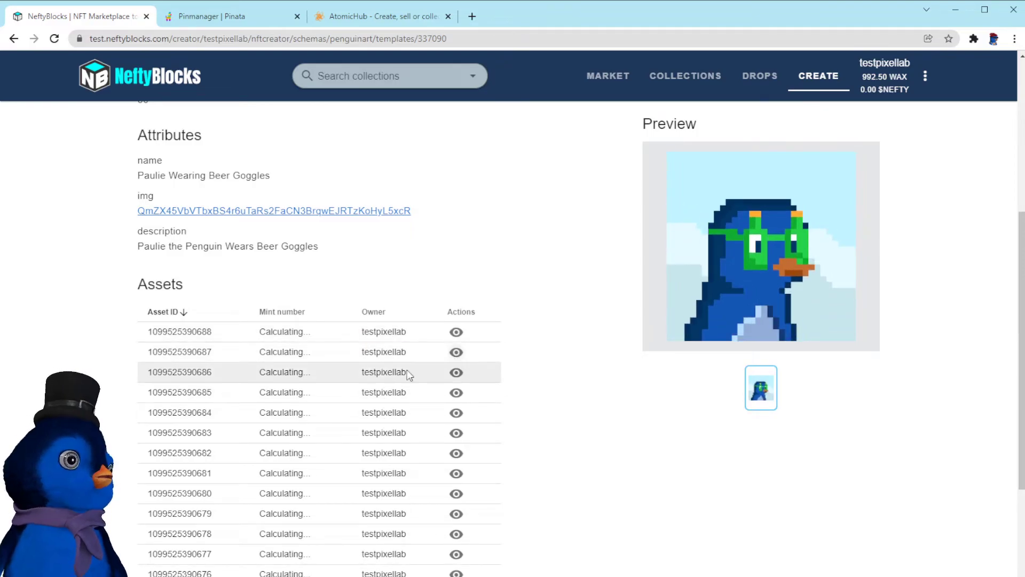
scroll(381, 370, "up", 2)
scroll(382, 371, "down", 2)
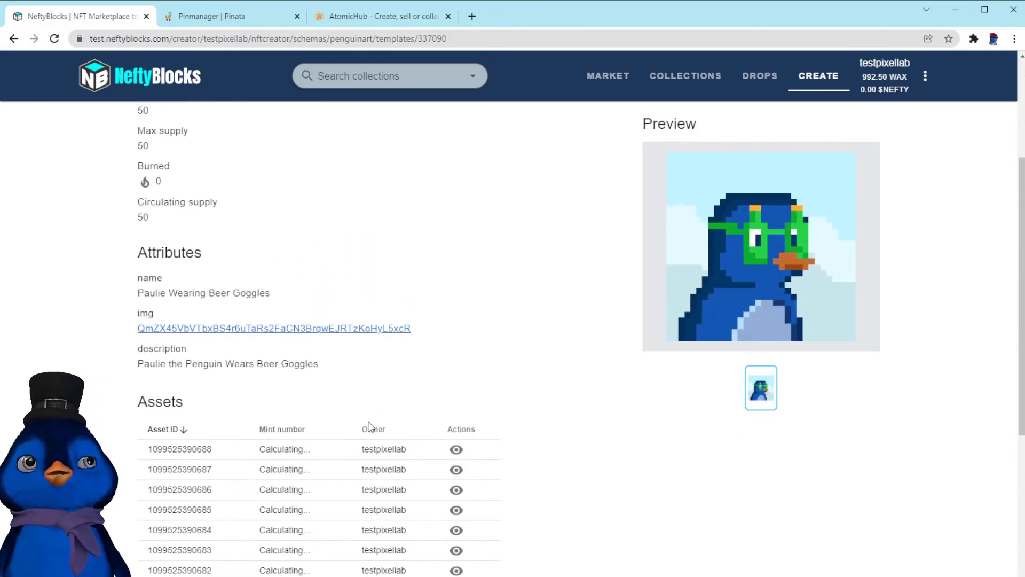
scroll(193, 443, "up", 1)
scroll(193, 443, "up", 4)
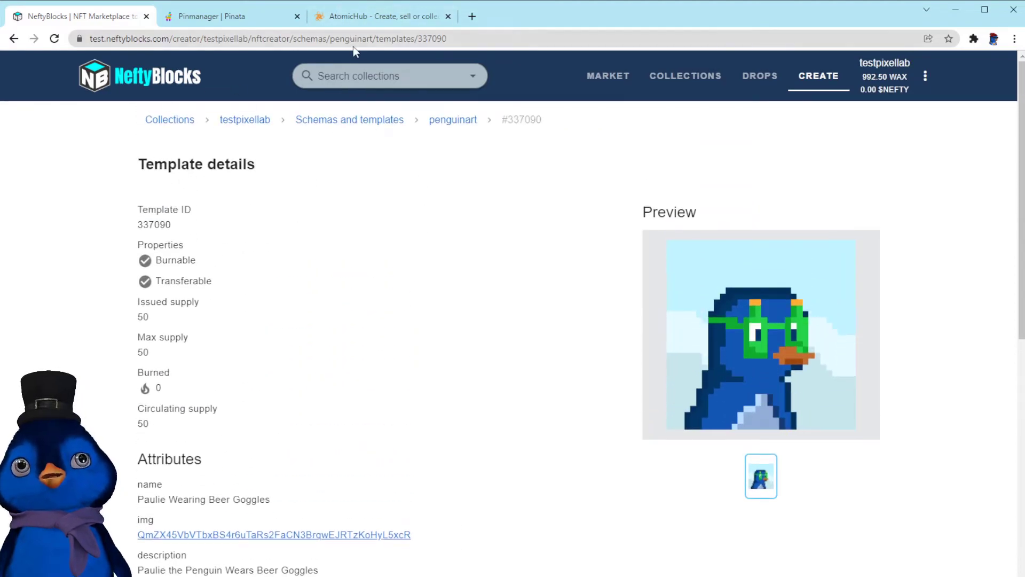
scroll(338, 374, "down", 3)
scroll(336, 399, "up", 3)
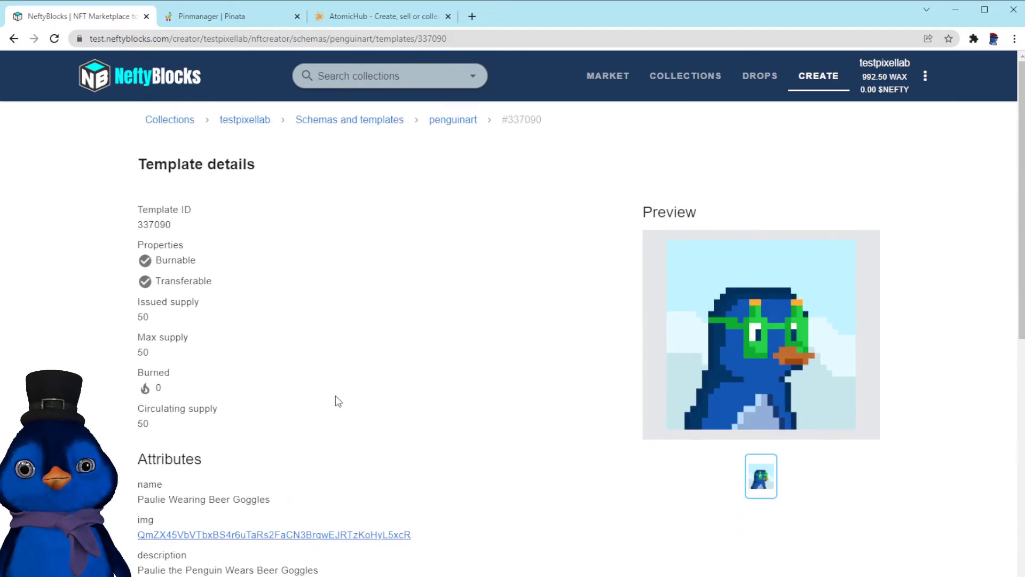
Open the testpixellab collection's penguinart schema on AtomicHub and browse its NFTs and templates
left_click(363, 18)
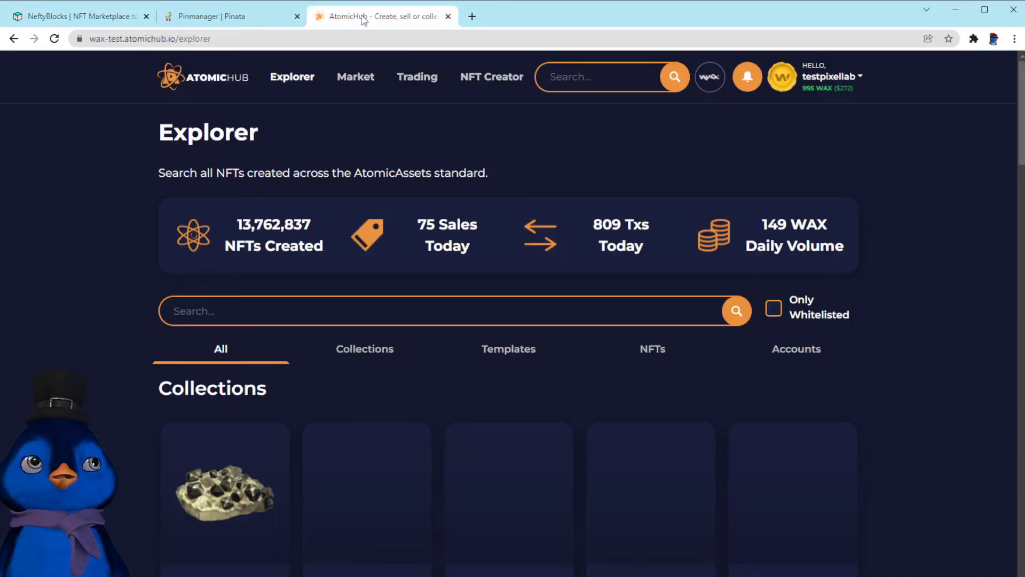
left_click(491, 81)
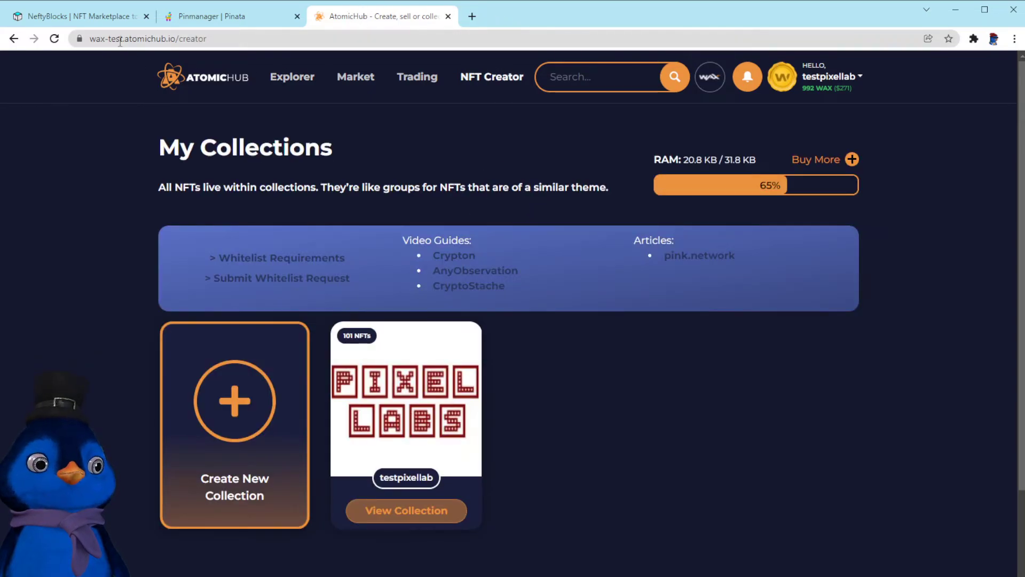
left_click(412, 513)
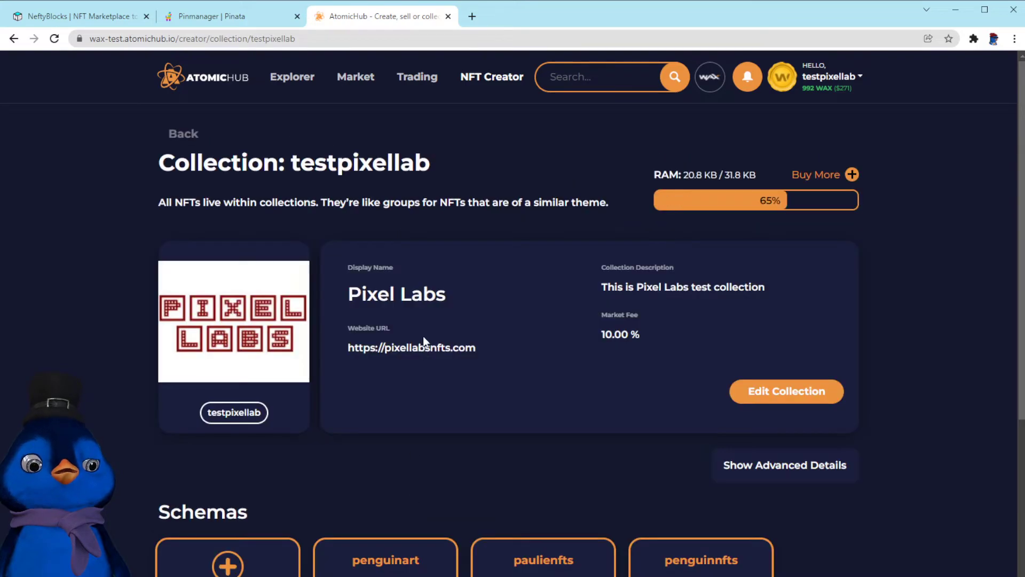
left_click(389, 572)
scroll(384, 262, "down", 7)
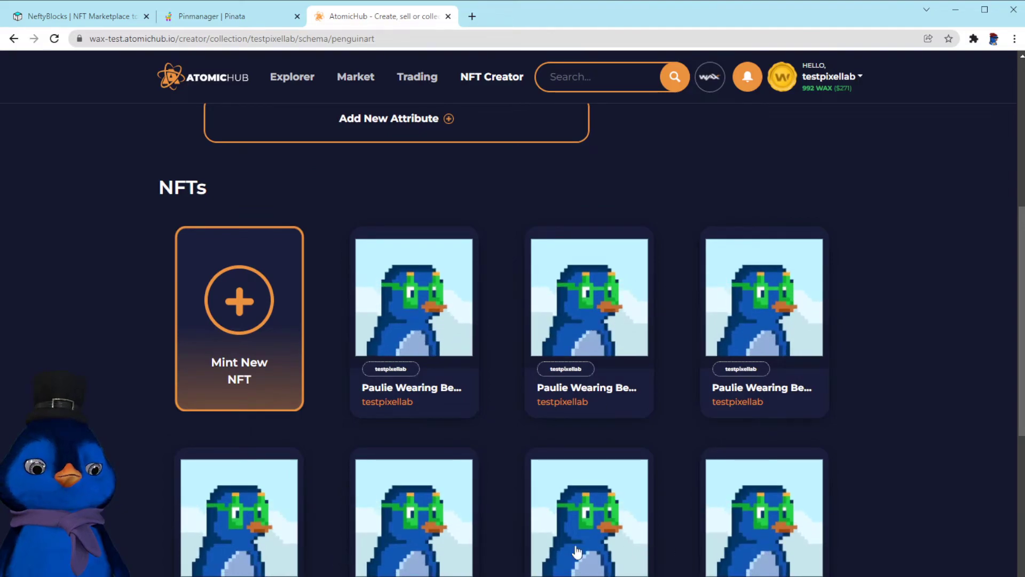
scroll(407, 446, "down", 3)
scroll(468, 374, "up", 2)
scroll(468, 379, "down", 7)
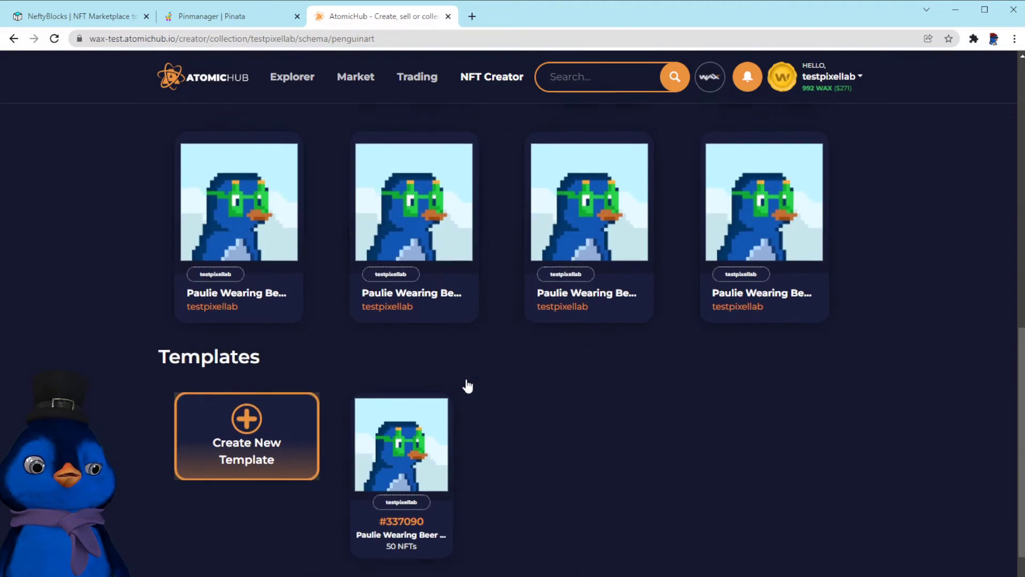
scroll(467, 385, "up", 15)
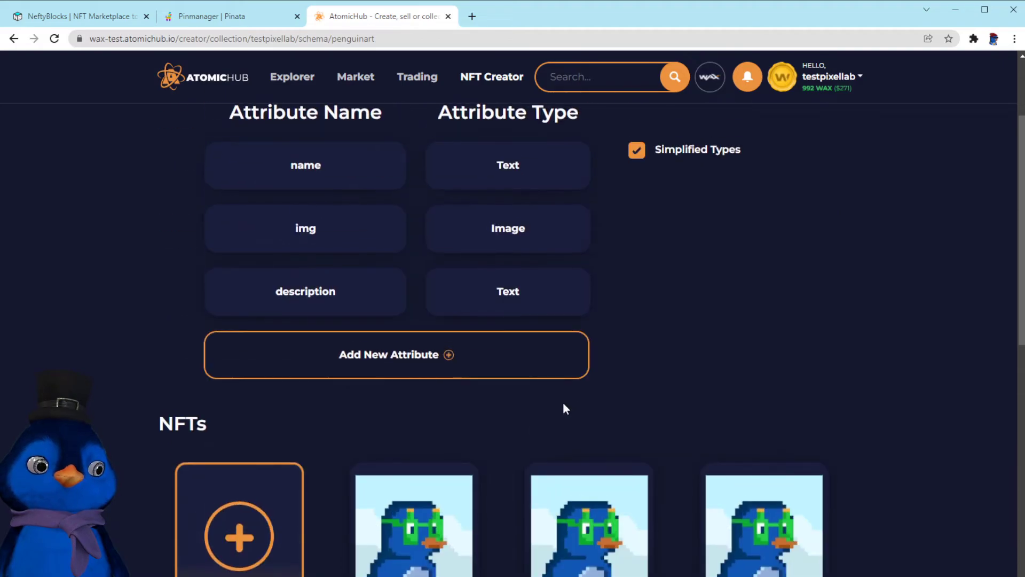
Open the testpixellab profile on AtomicHub and browse its NFT inventory
left_click(854, 75)
left_click(795, 118)
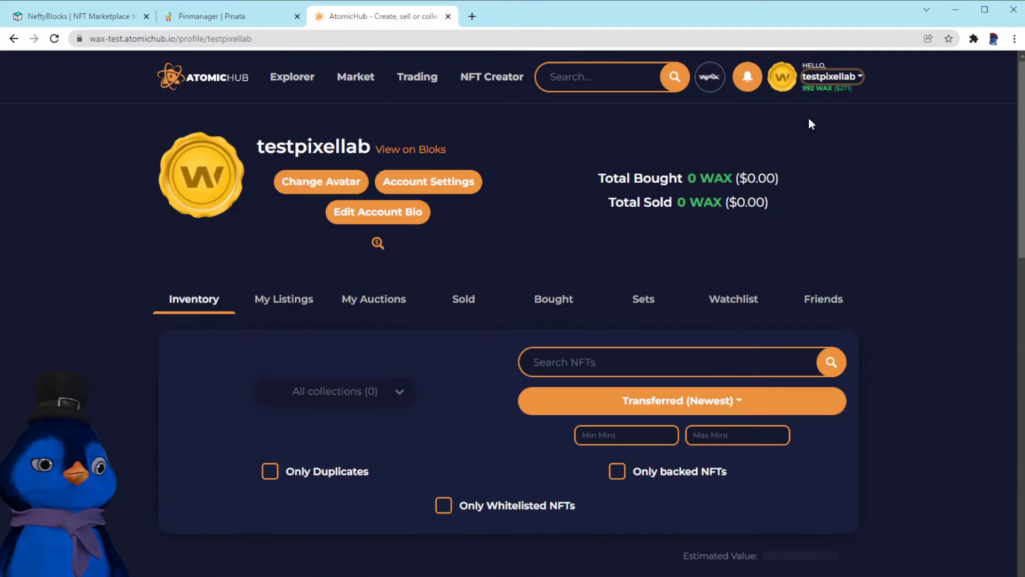
scroll(363, 352, "down", 10)
scroll(491, 389, "up", 5)
scroll(491, 389, "up", 5)
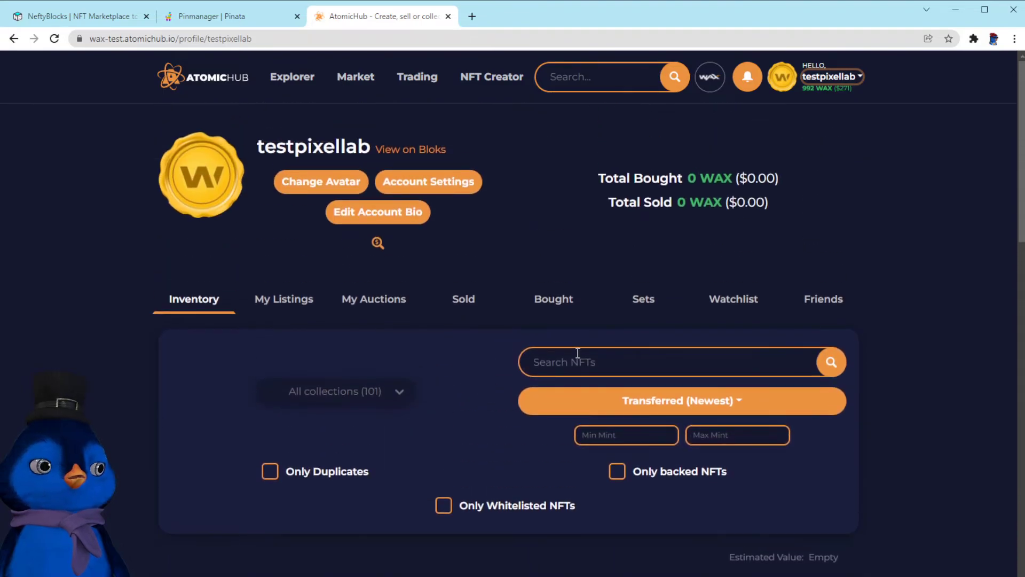
scroll(426, 402, "down", 2)
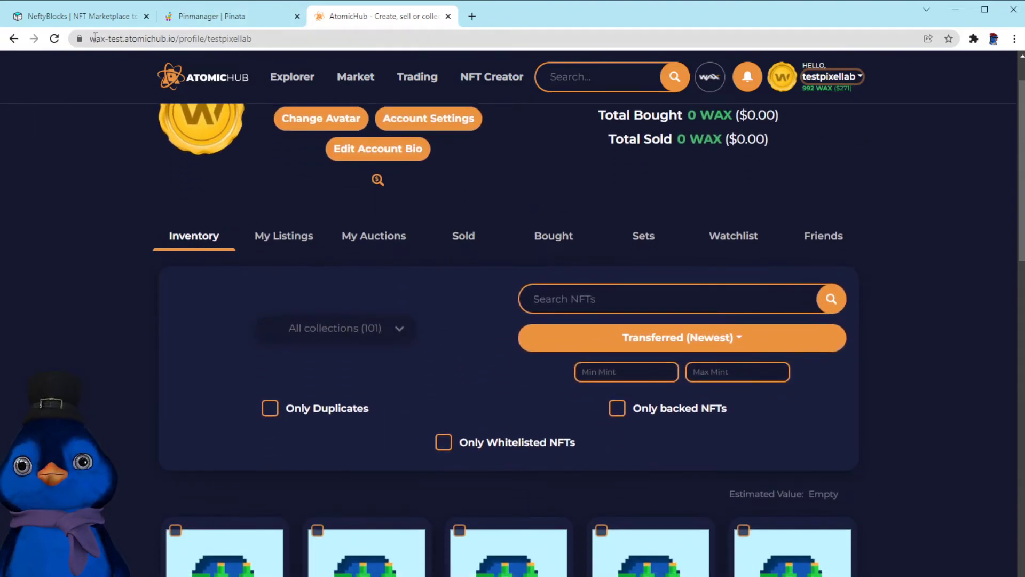
Go back to the NeftyBlocks tab, open the Pixel Labs collection and view its Nefty drops page
left_click(75, 18)
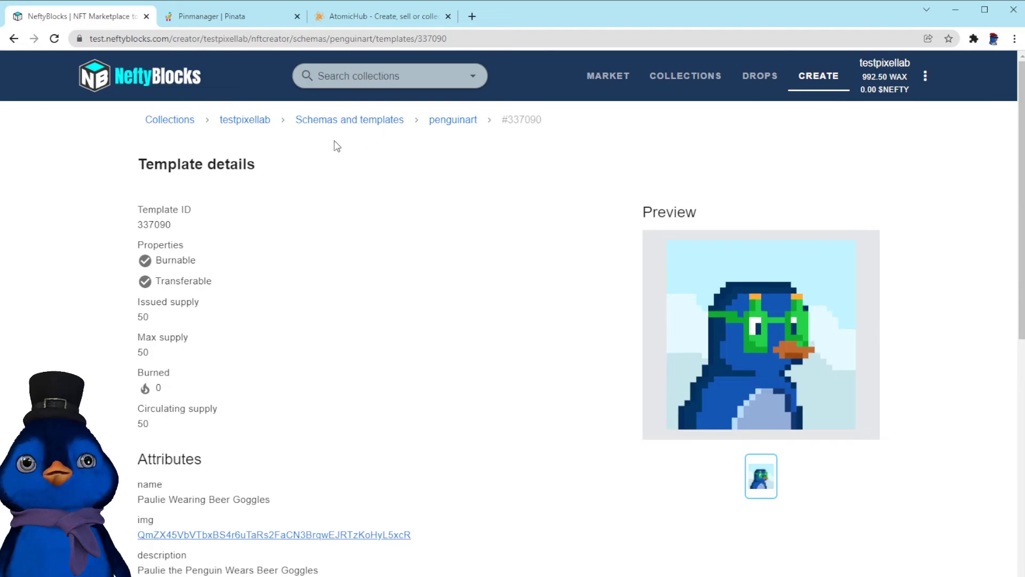
left_click(164, 120)
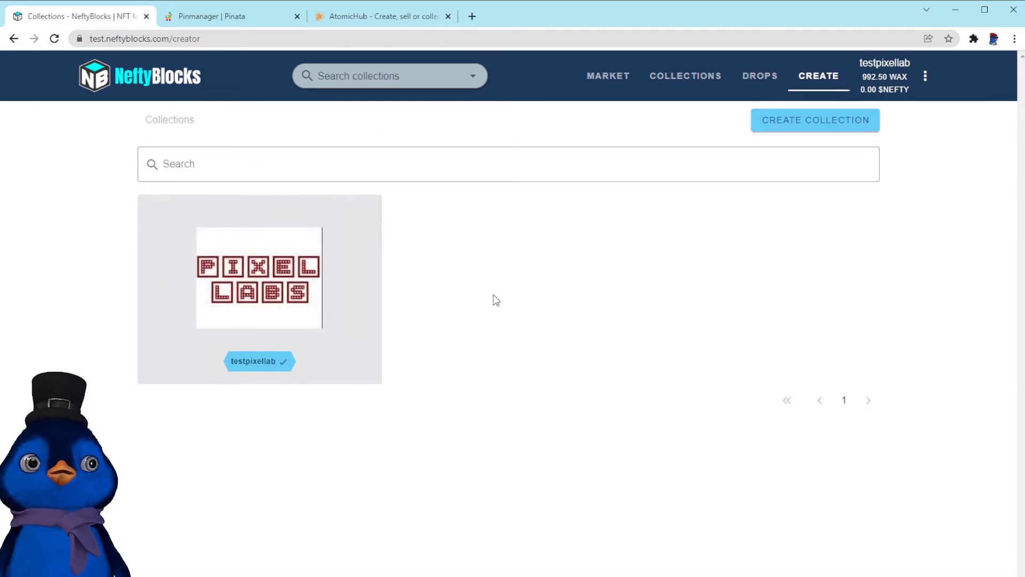
left_click(286, 287)
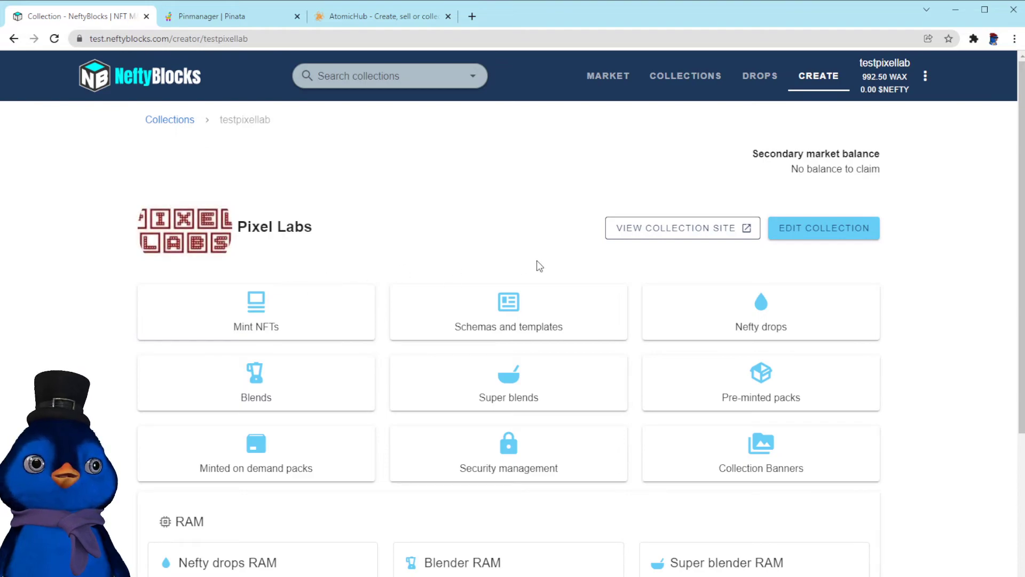
scroll(403, 260, "down", 2)
scroll(532, 356, "up", 1)
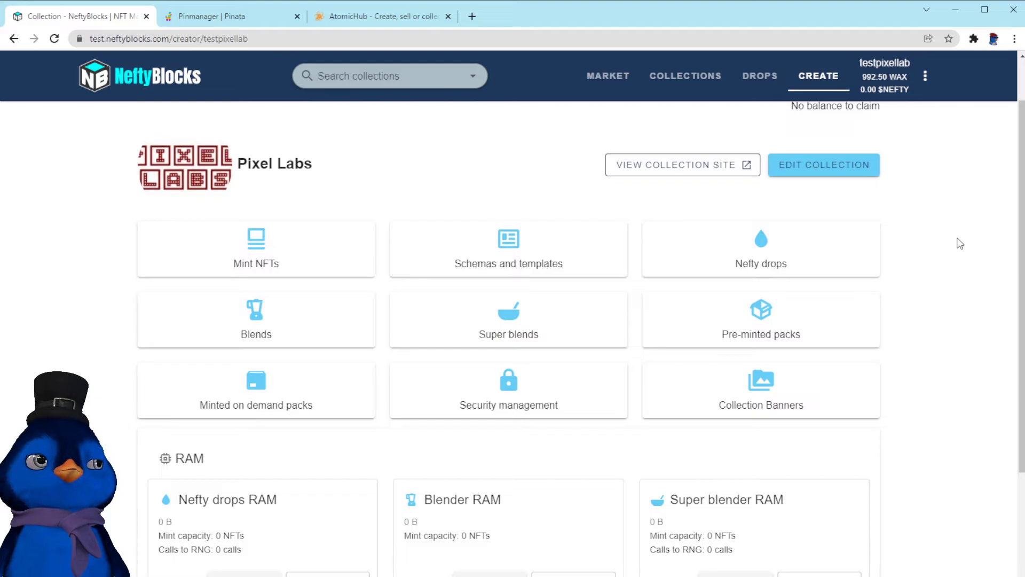
left_click(764, 265)
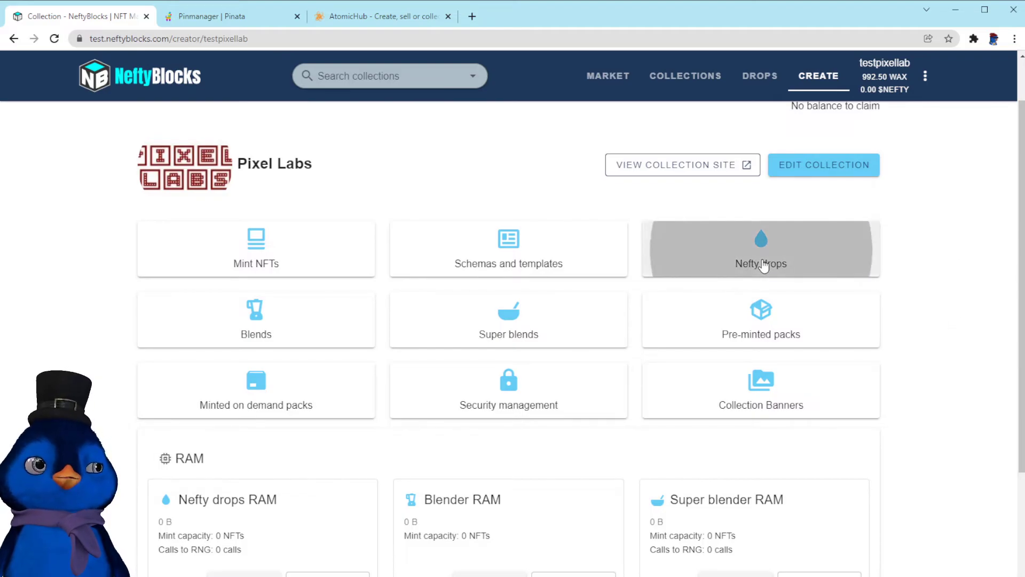
left_click(14, 39)
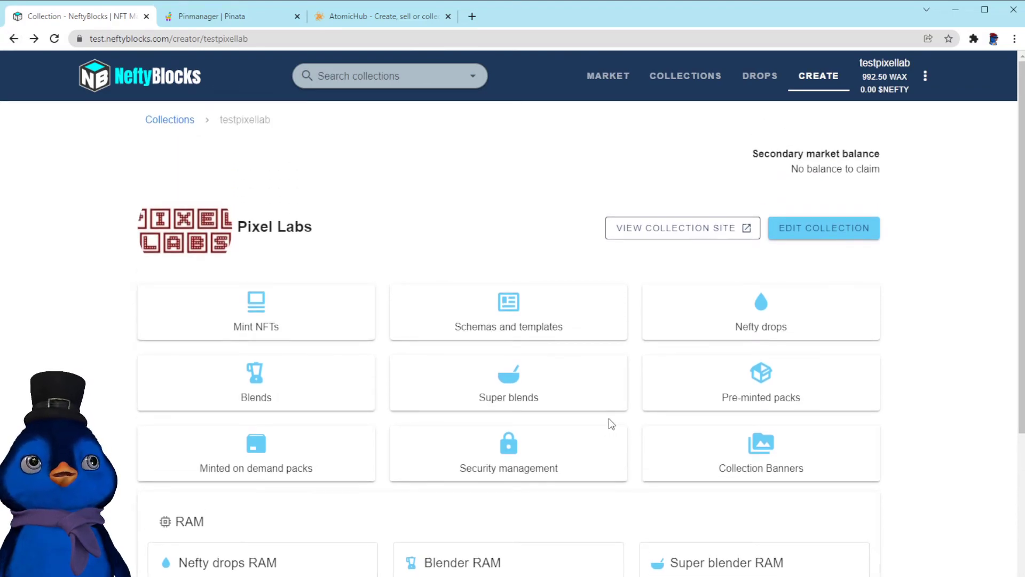
Open the collection site and browse its Market, Drops and My NFTs pages
scroll(611, 423, "down", 4)
scroll(611, 424, "up", 4)
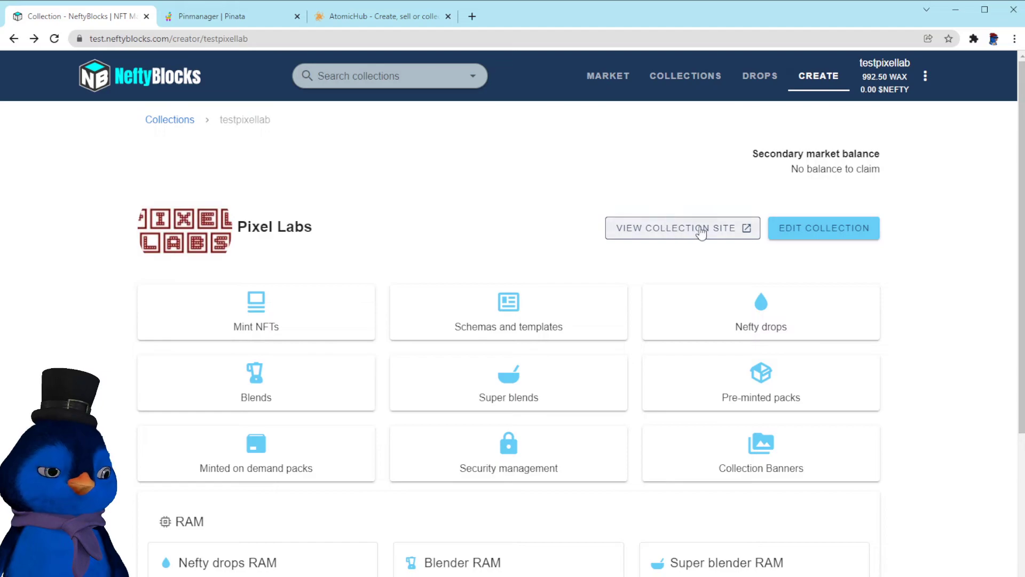
left_click(717, 230)
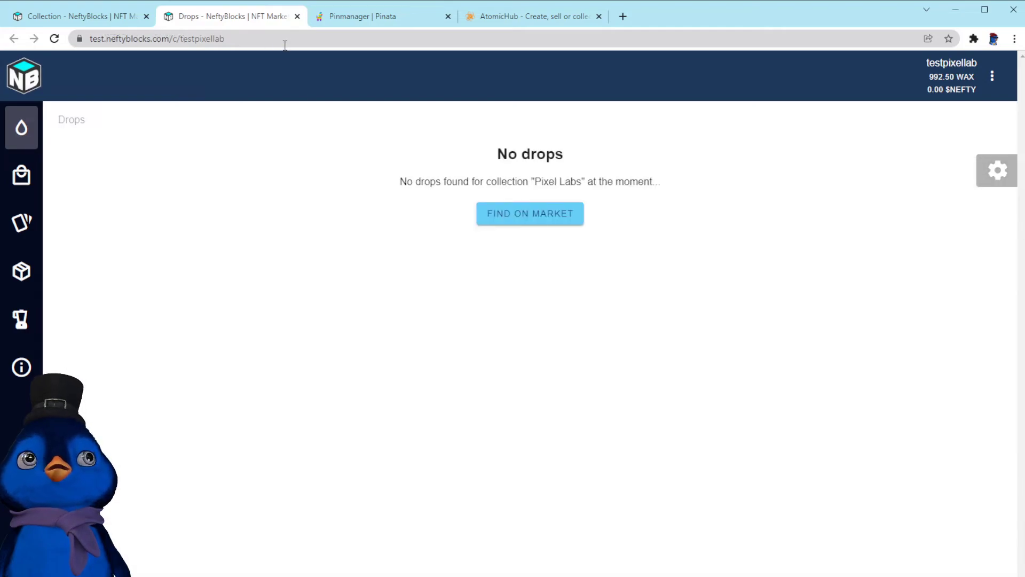
mouse_move(30, 174)
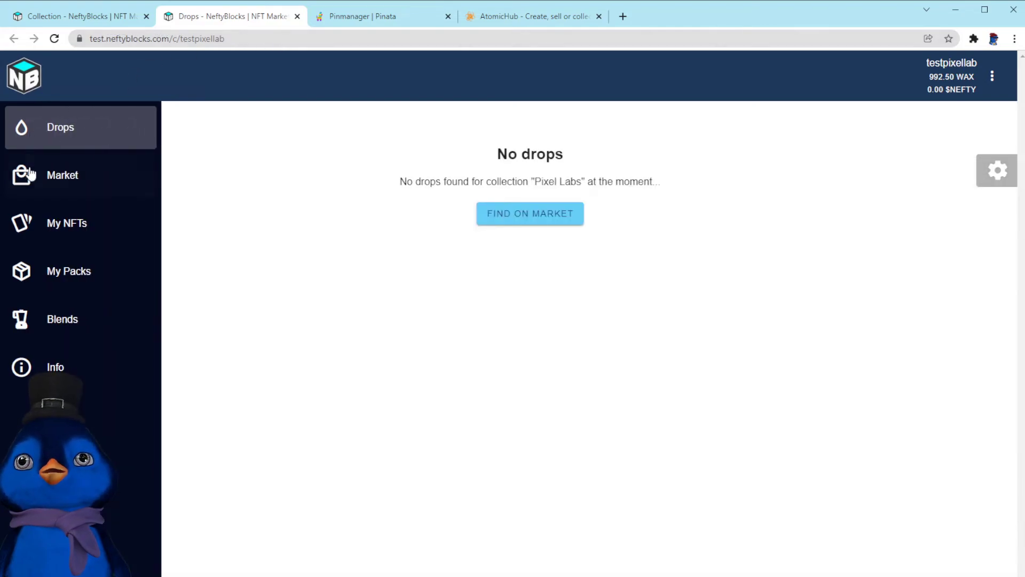
left_click(69, 177)
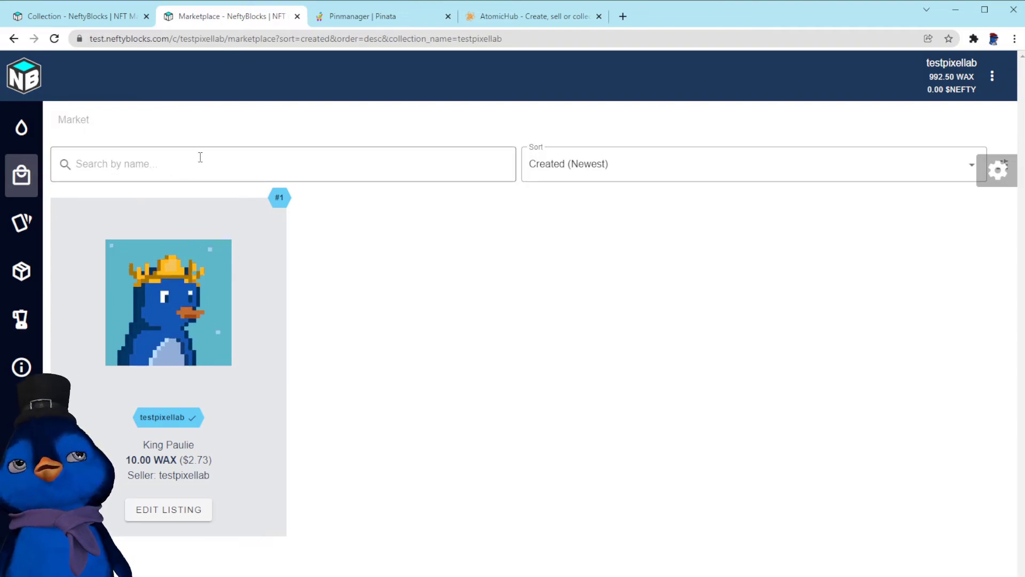
mouse_move(26, 140)
left_click(60, 133)
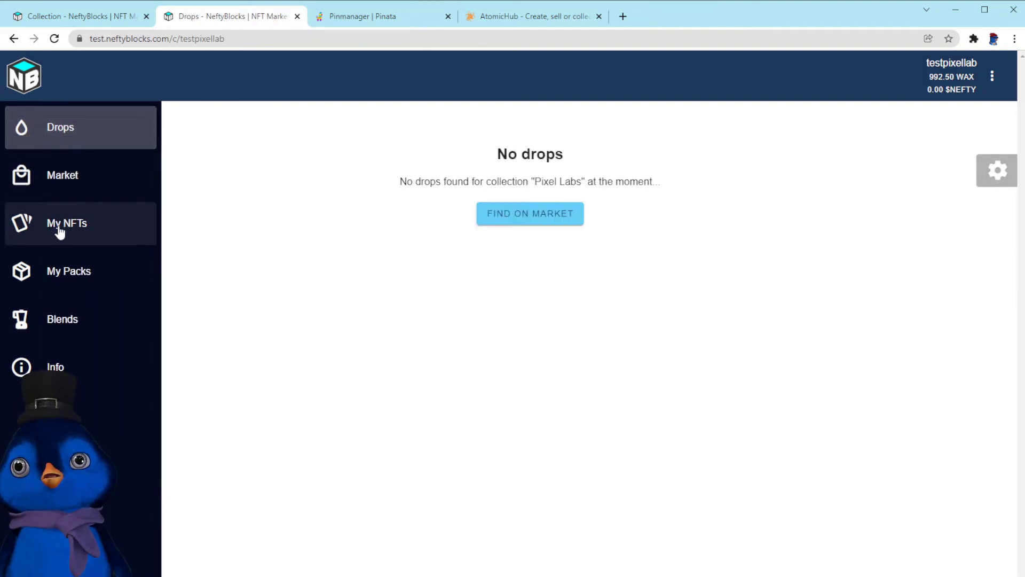
left_click(60, 231)
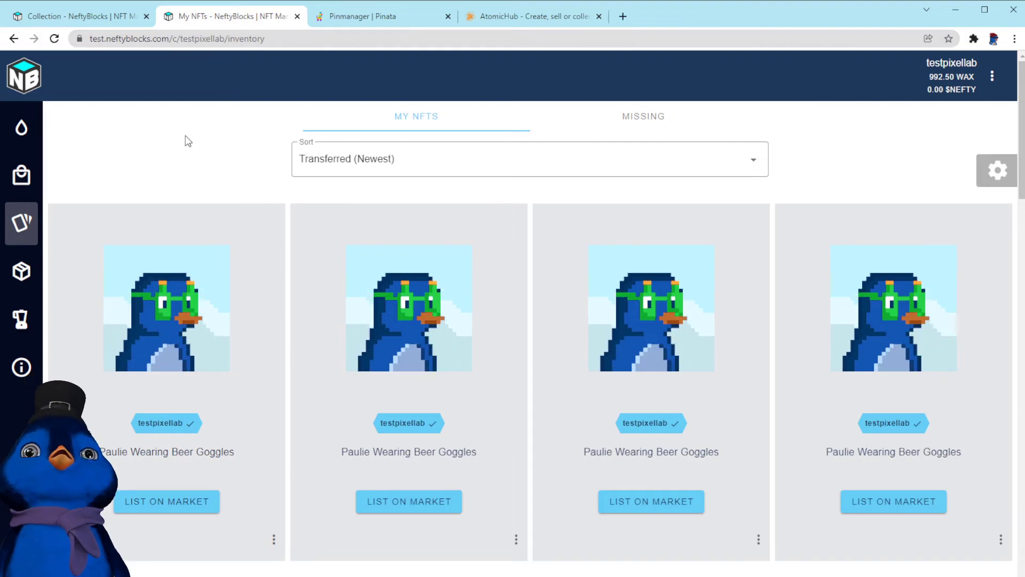
Open a market listing for the first Paulie Wearing Beer Goggles NFT and set its price to 20 WAX
left_click(184, 502)
left_click(497, 294)
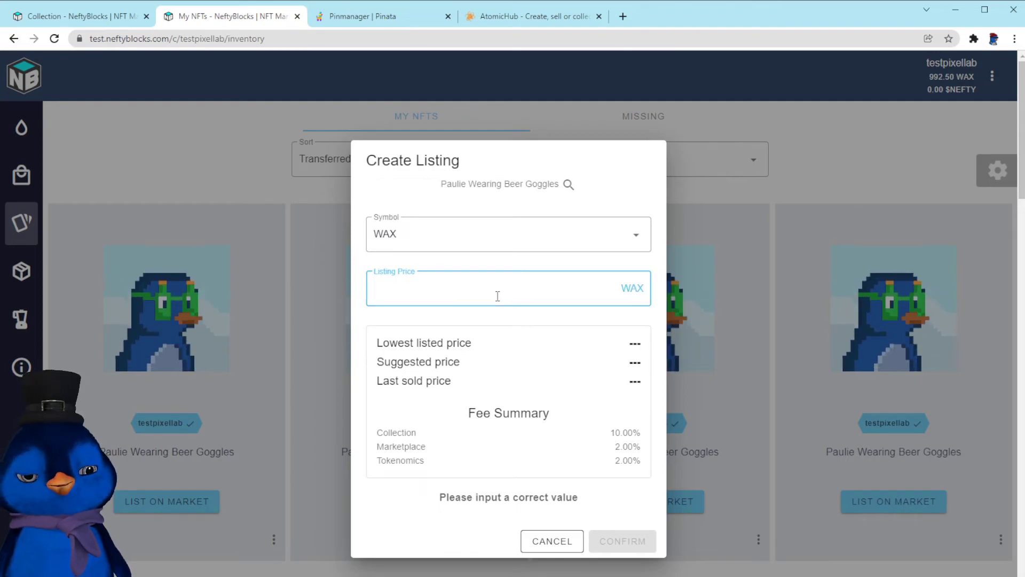
type("20")
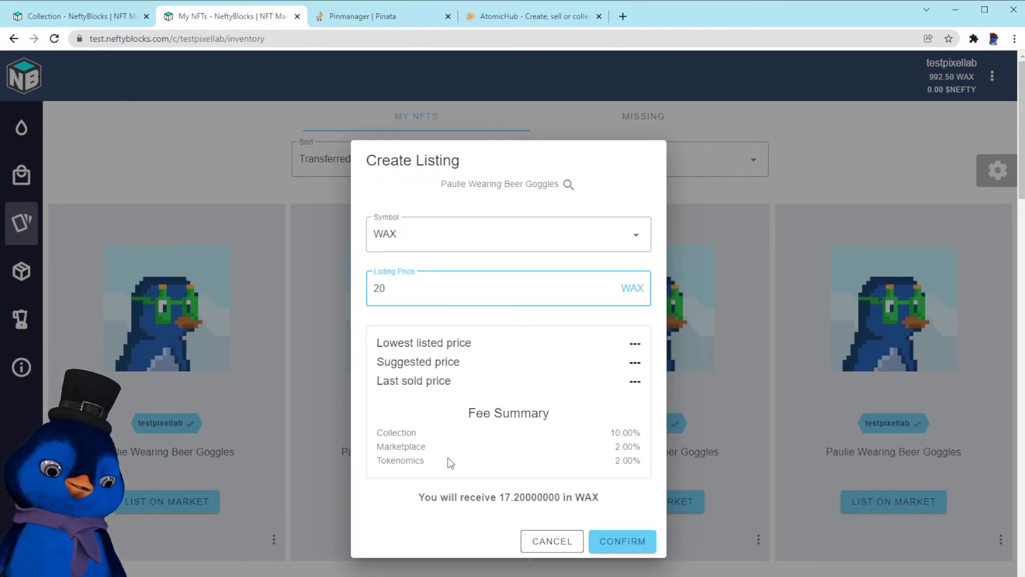
Review the listing's fee summary and confirm the 20 WAX listing
left_click_drag(387, 432, 611, 434)
left_click(623, 433)
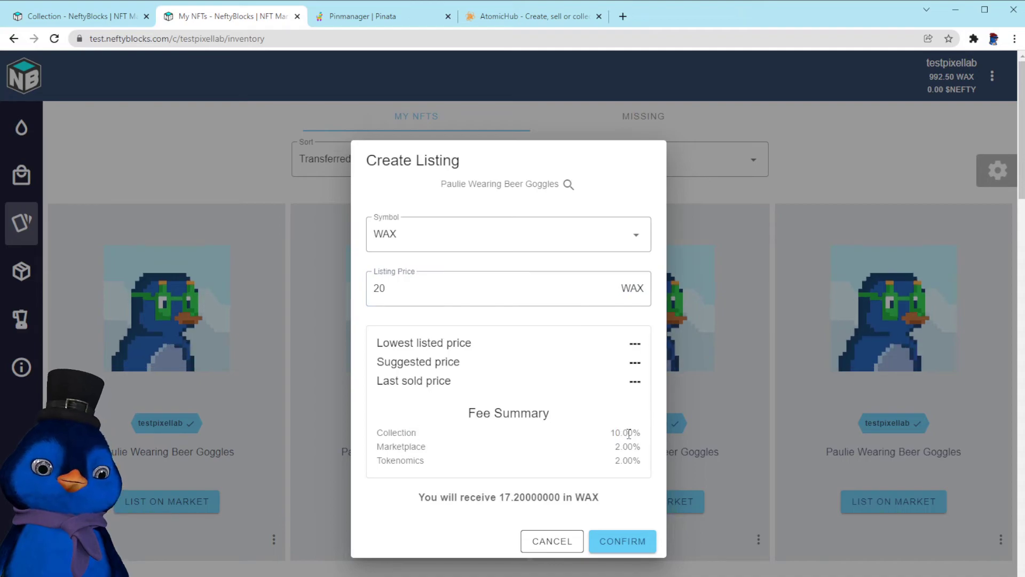
left_click_drag(537, 436, 383, 433)
left_click(442, 434)
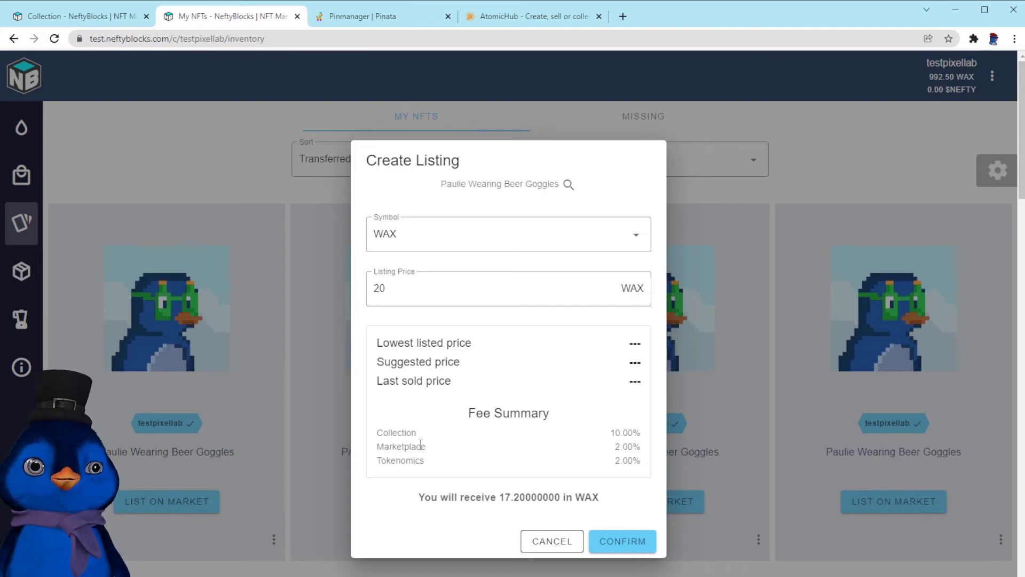
left_click_drag(392, 461, 622, 462)
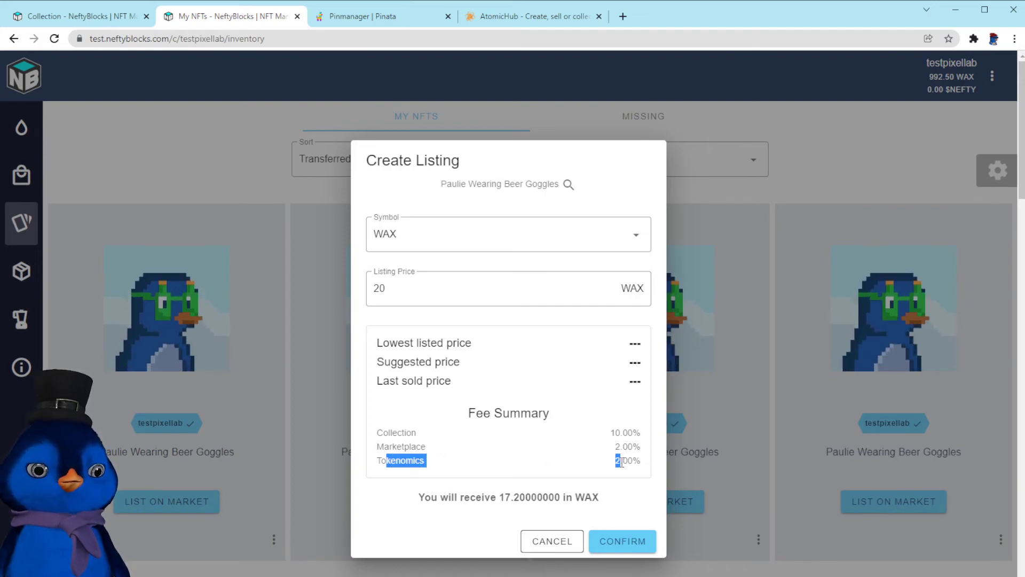
left_click(587, 467)
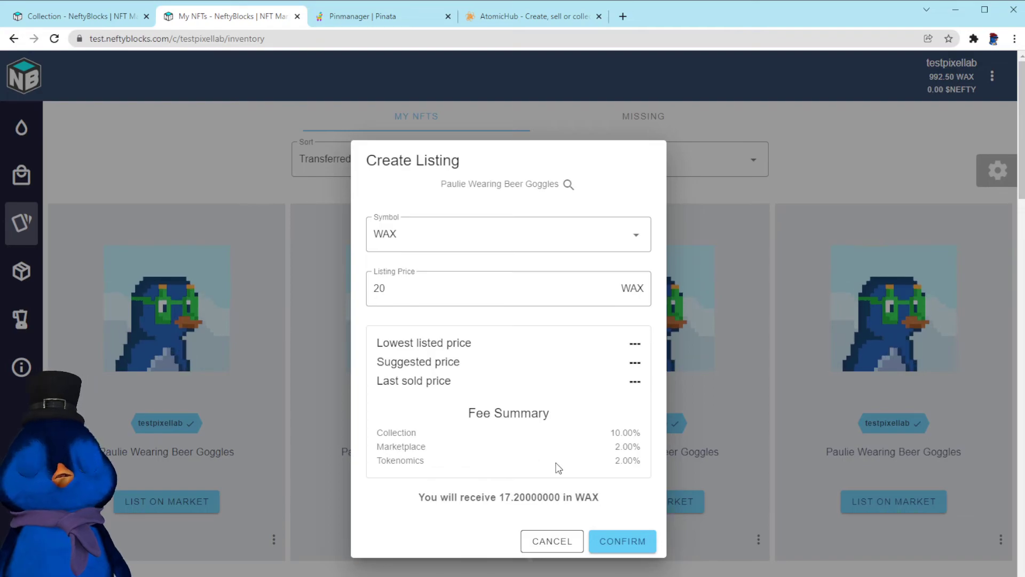
left_click_drag(495, 467, 553, 455)
left_click(630, 454)
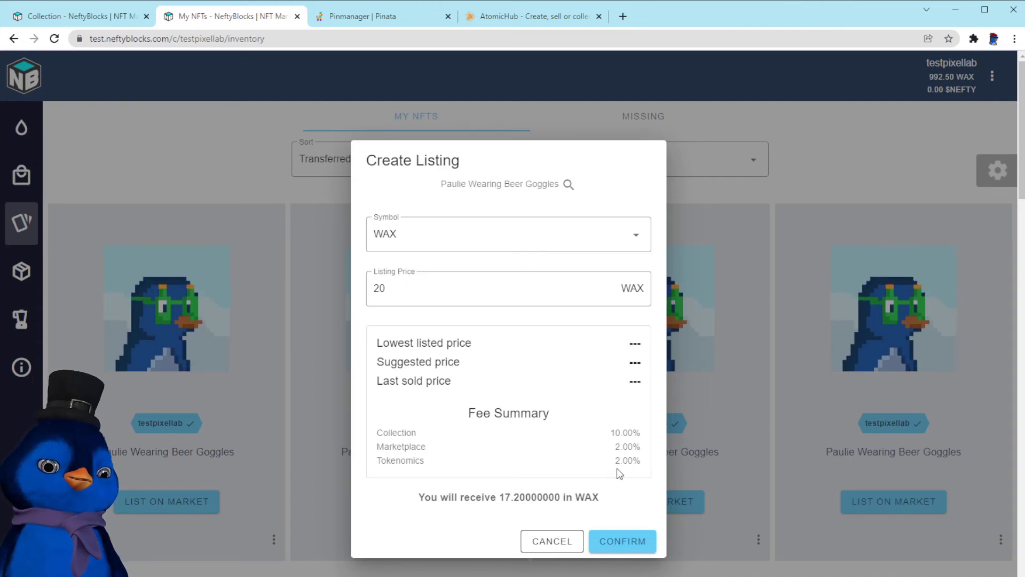
left_click_drag(507, 497, 558, 497)
left_click(630, 506)
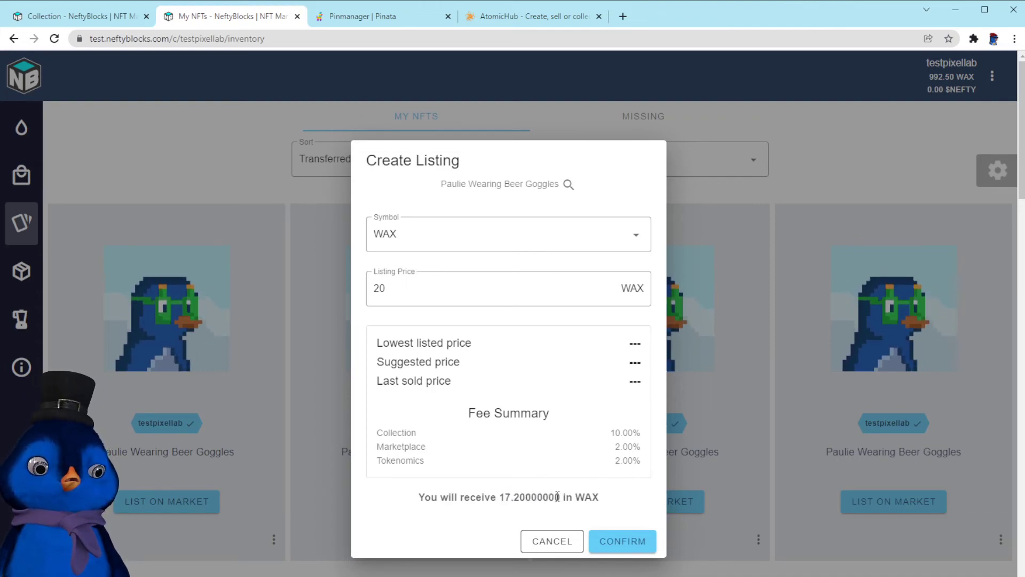
left_click(626, 539)
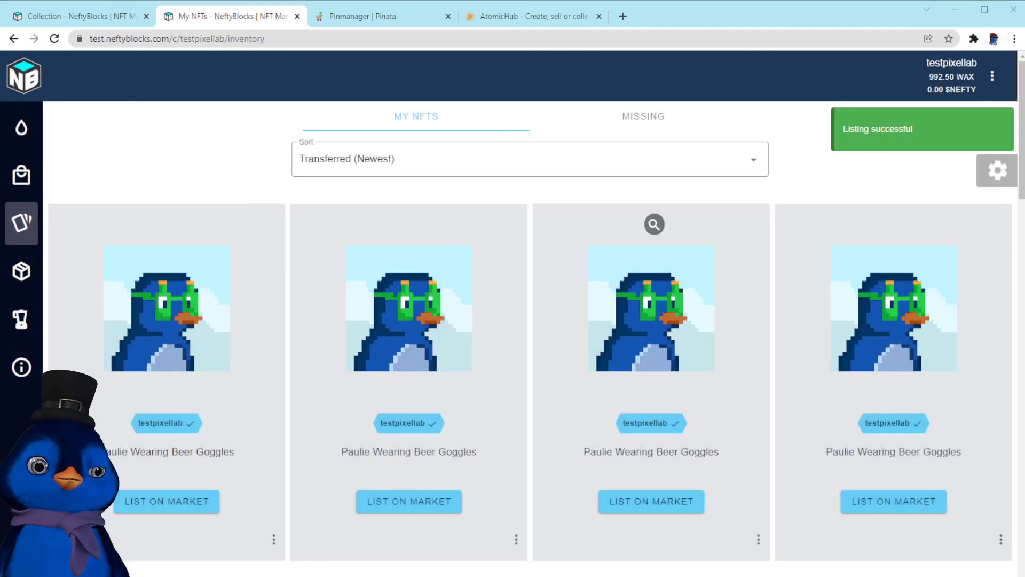
Browse the collection site's Market, My Packs, Blends and Drops pages, then return to the Pixel Labs creator tab
mouse_move(22, 175)
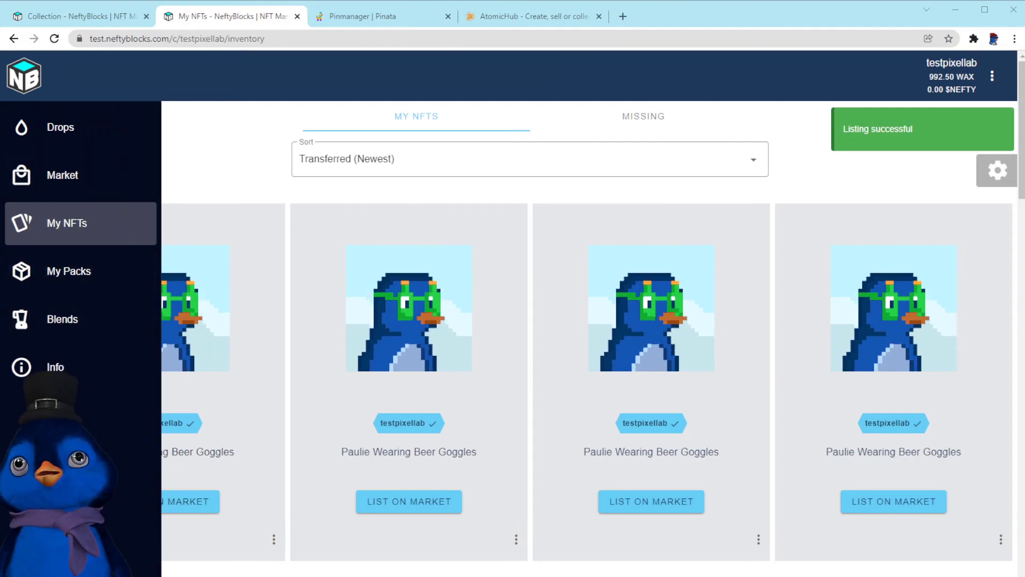
left_click(62, 176)
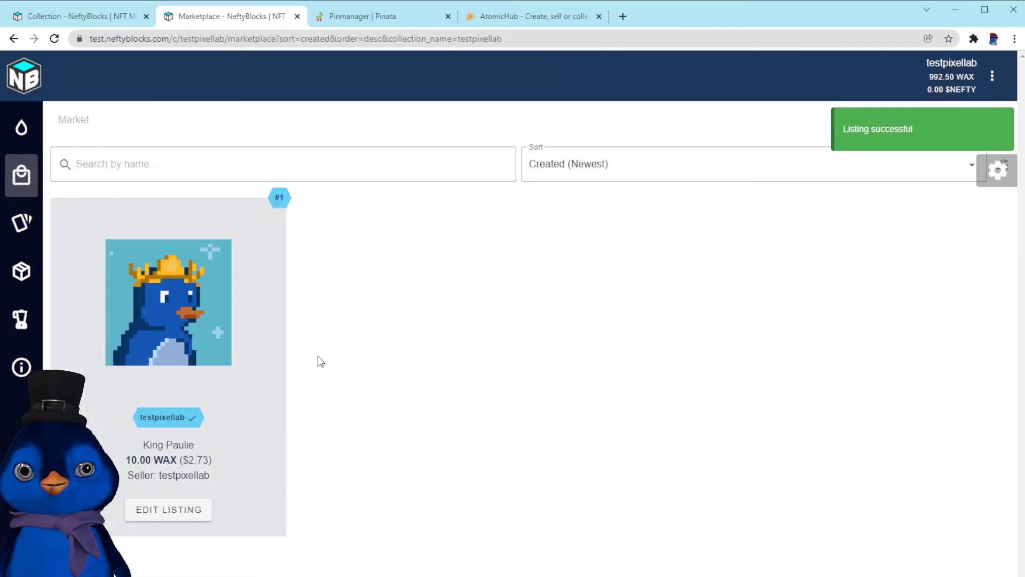
mouse_move(64, 256)
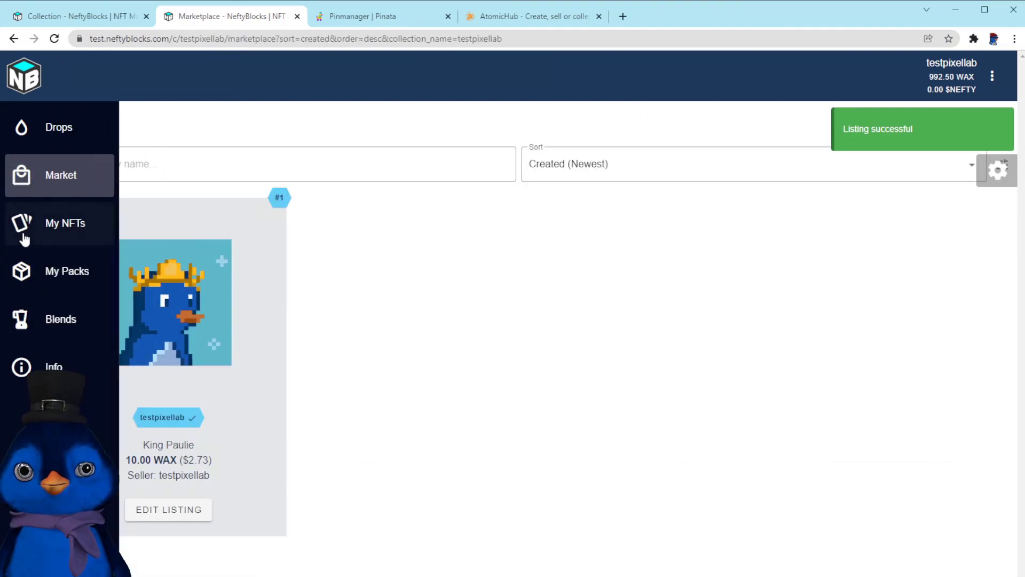
left_click(75, 277)
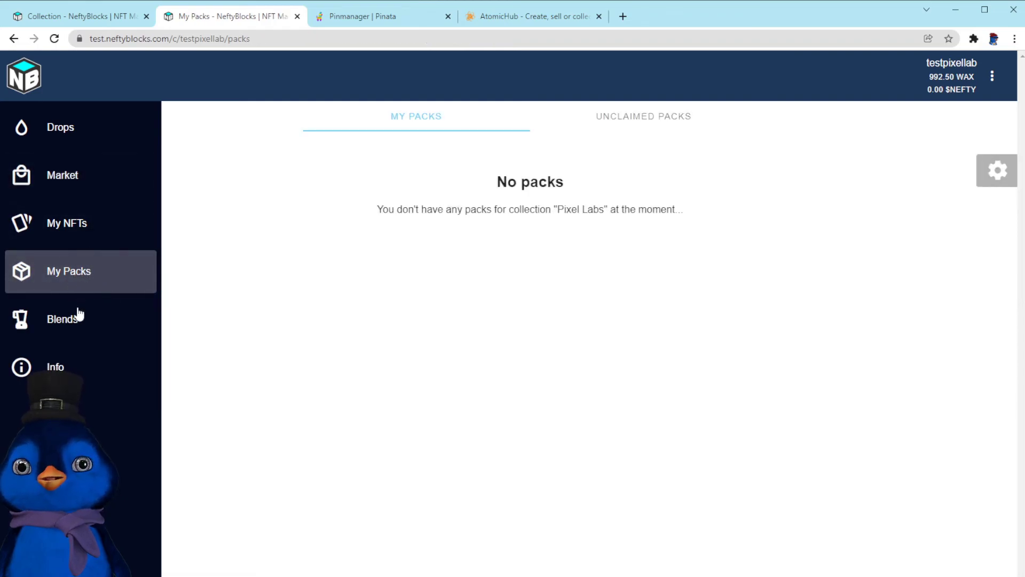
left_click(79, 316)
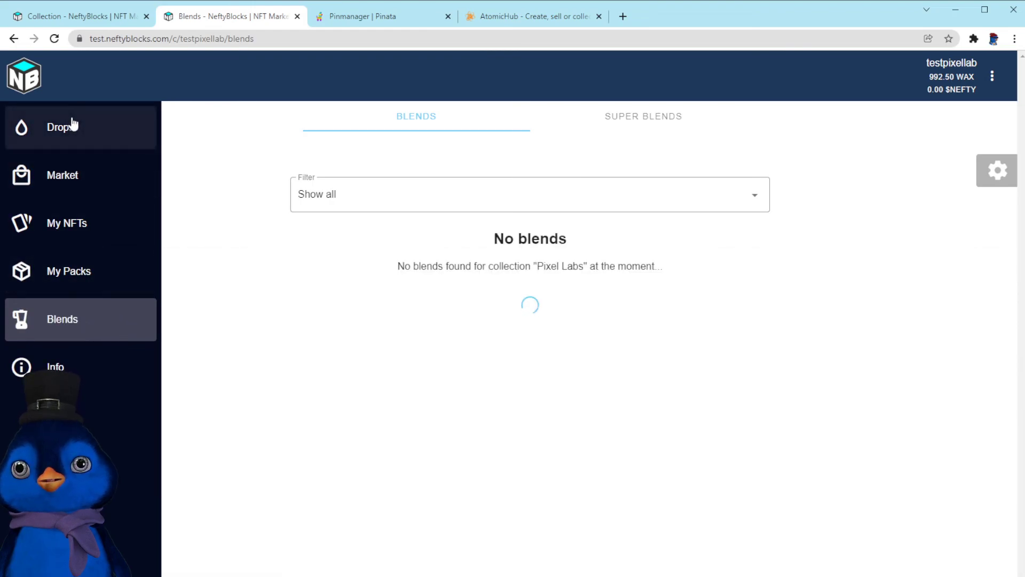
left_click(73, 131)
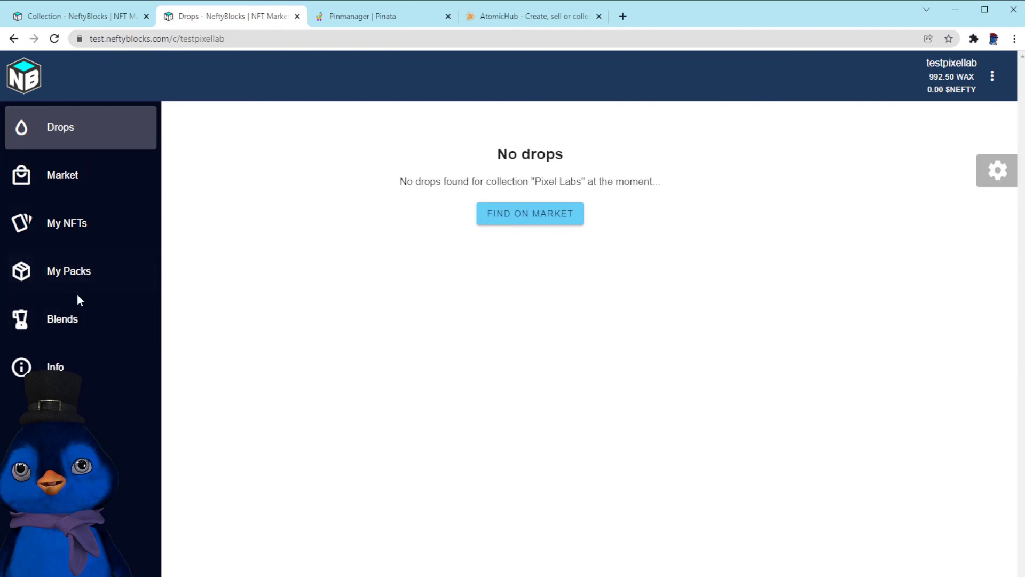
left_click(78, 181)
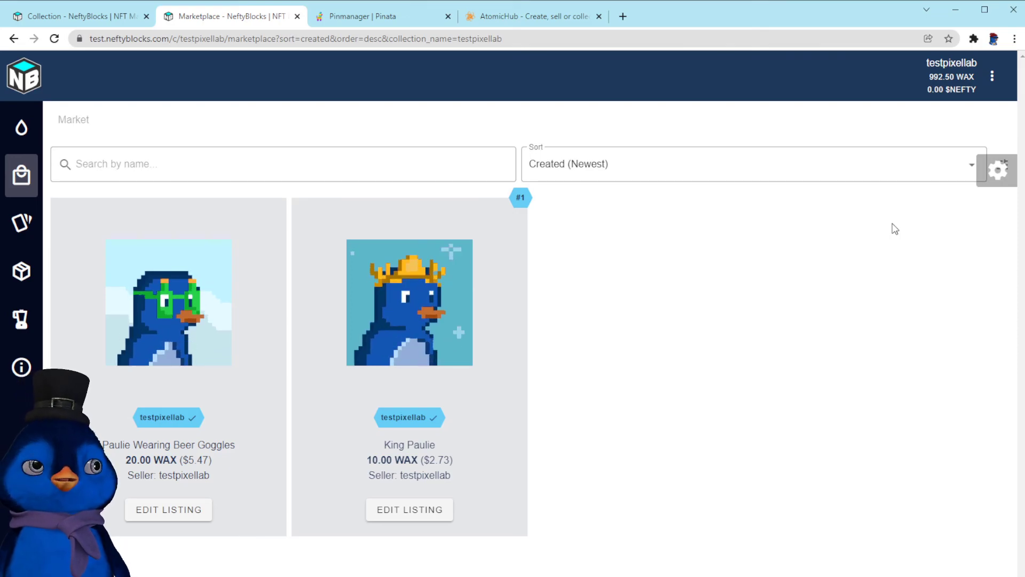
left_click(80, 16)
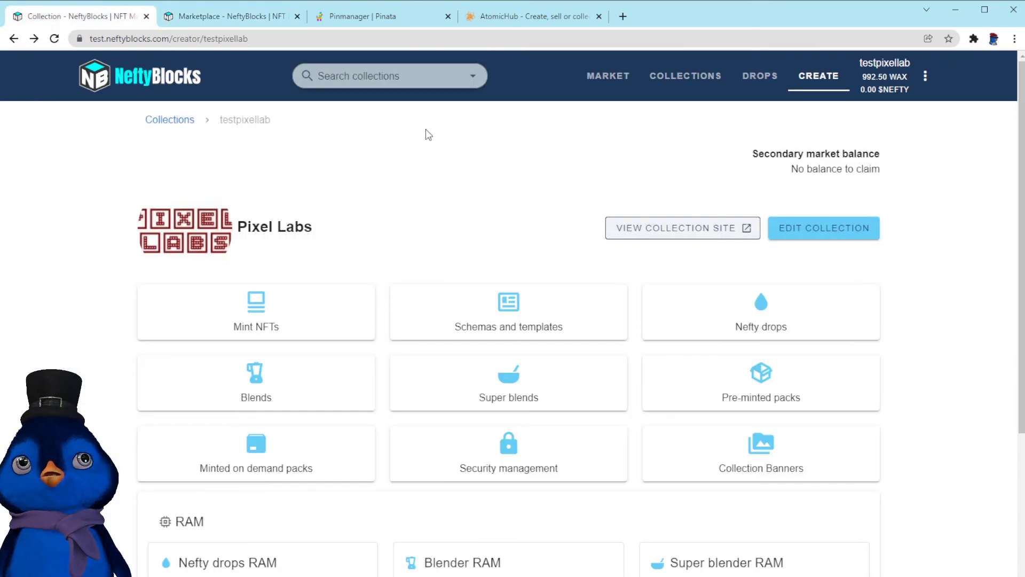